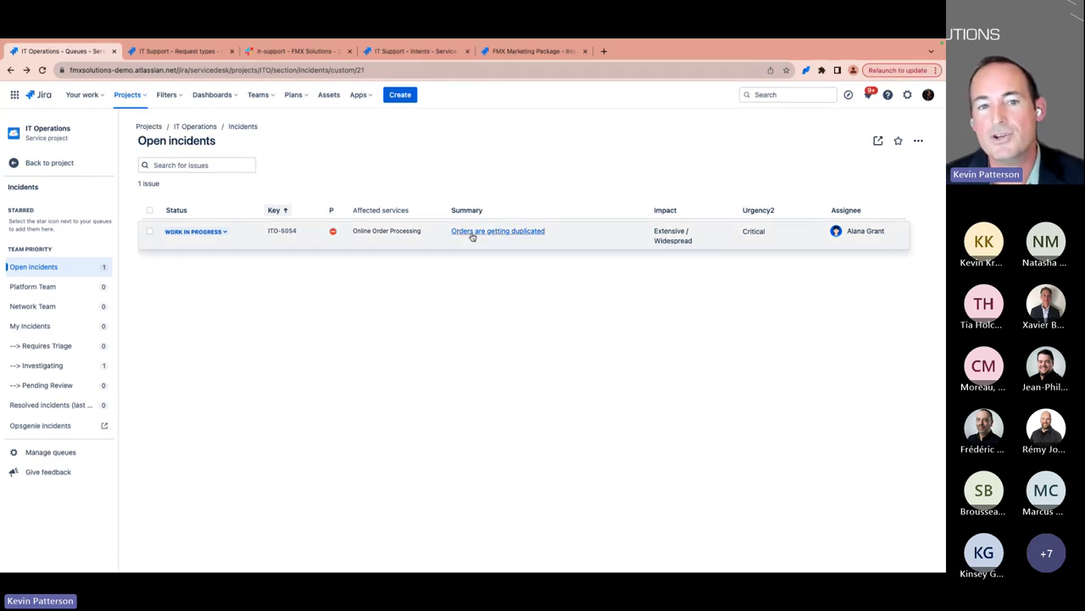
# Open the incident "Orders are getting duplicated" and review its description, affected services, linked issues and activity comments
pyautogui.click(471, 257)
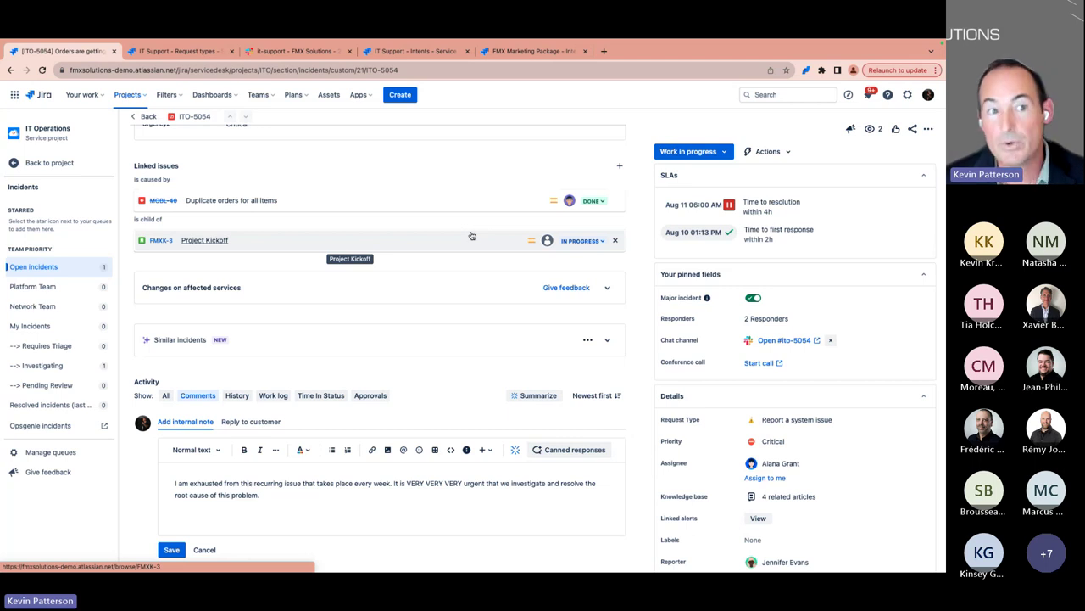
pyautogui.scroll(5, 472, 235)
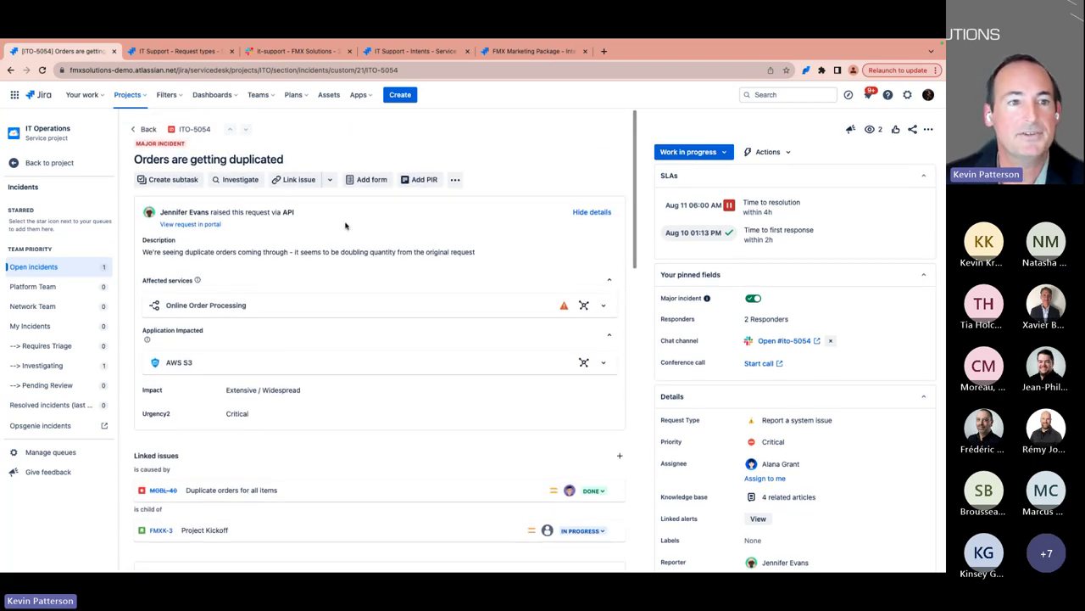
pyautogui.moveTo(163, 144)
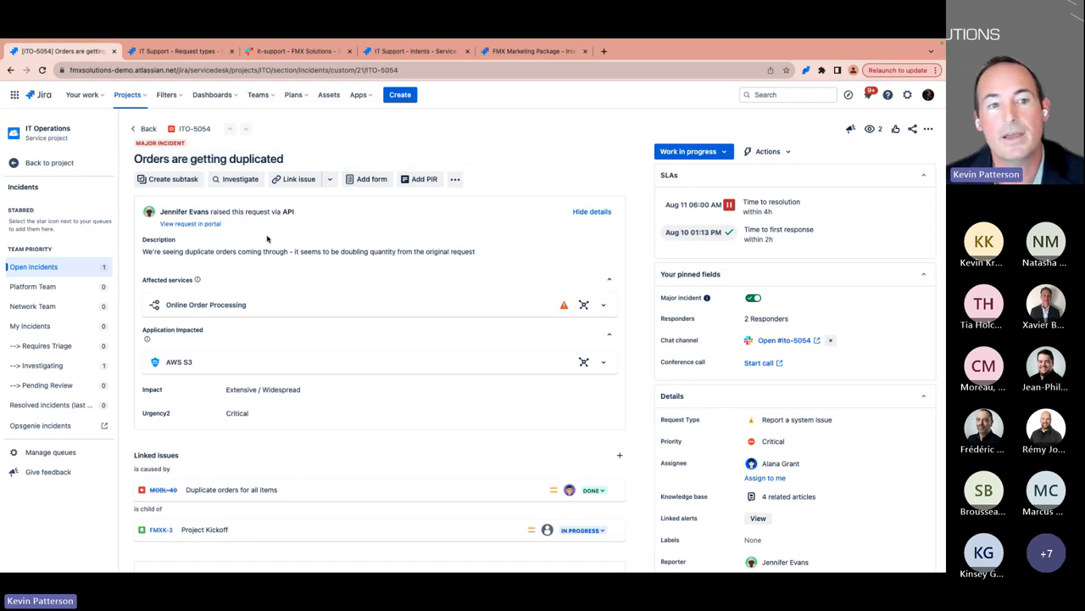
pyautogui.scroll(-2, 381, 254)
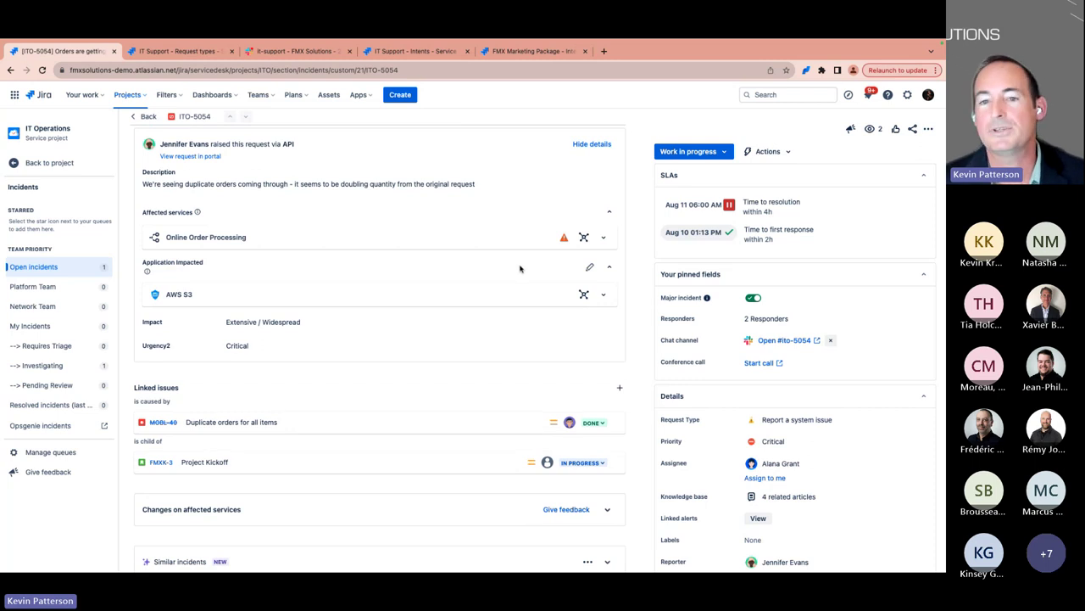
pyautogui.scroll(-1, 690, 302)
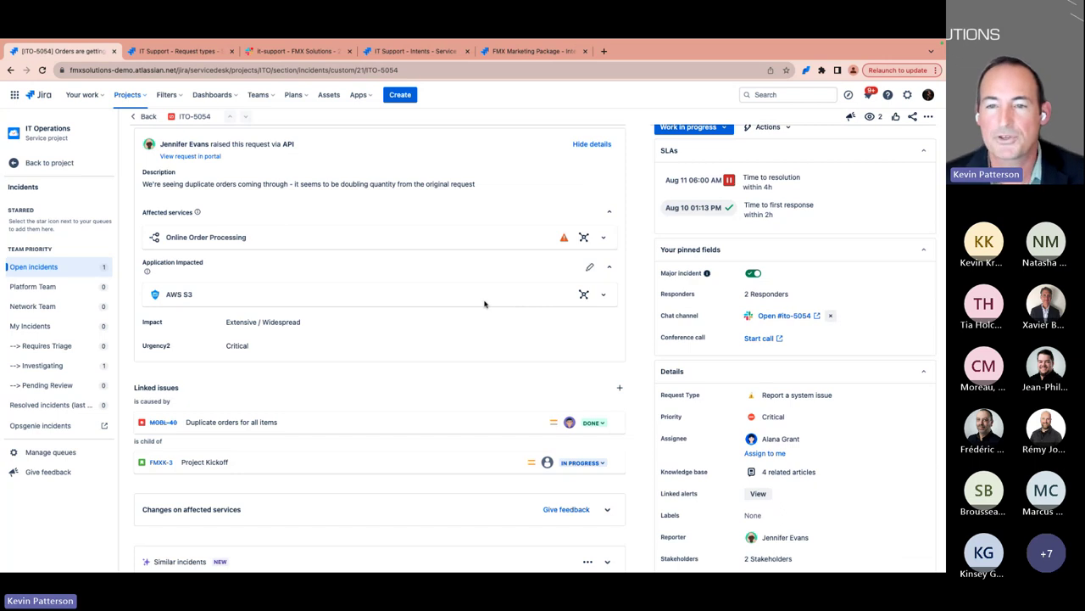
pyautogui.scroll(-5, 484, 303)
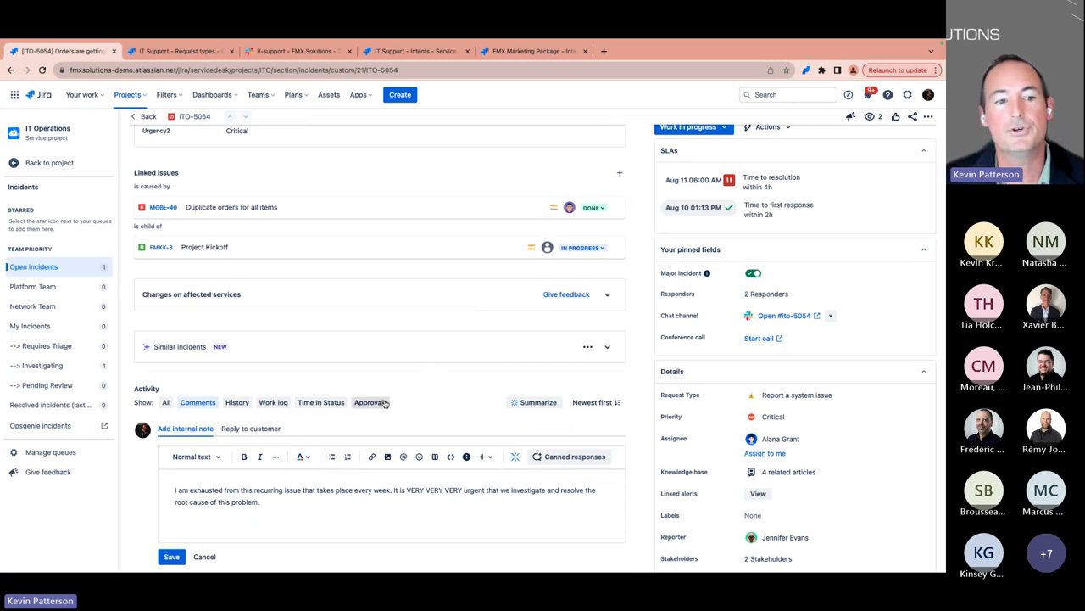
pyautogui.scroll(-5, 396, 402)
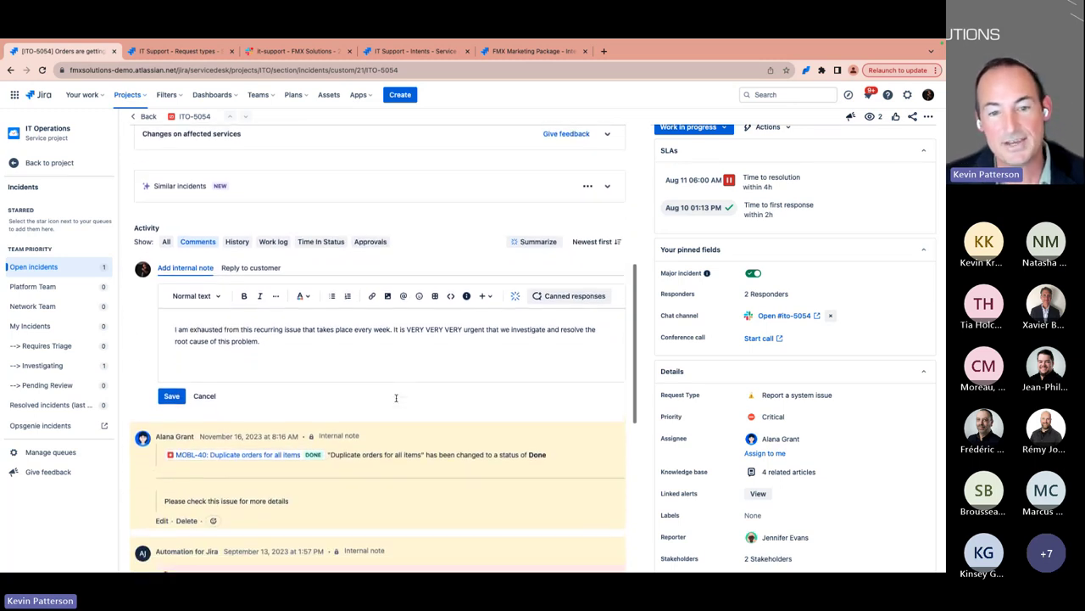
pyautogui.scroll(-4, 396, 401)
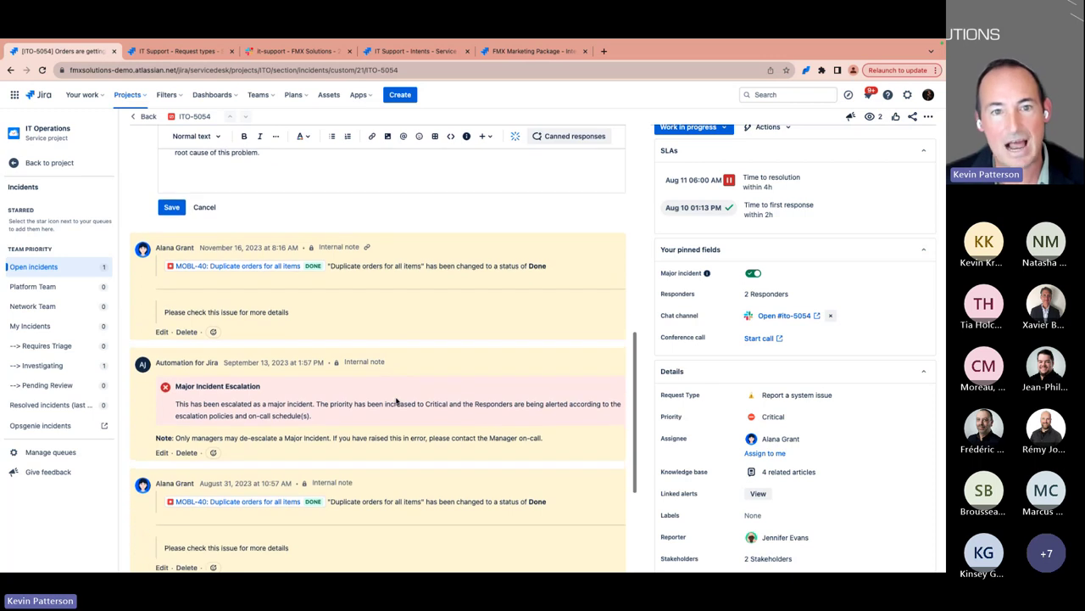
pyautogui.scroll(1, 396, 402)
pyautogui.scroll(3, 396, 402)
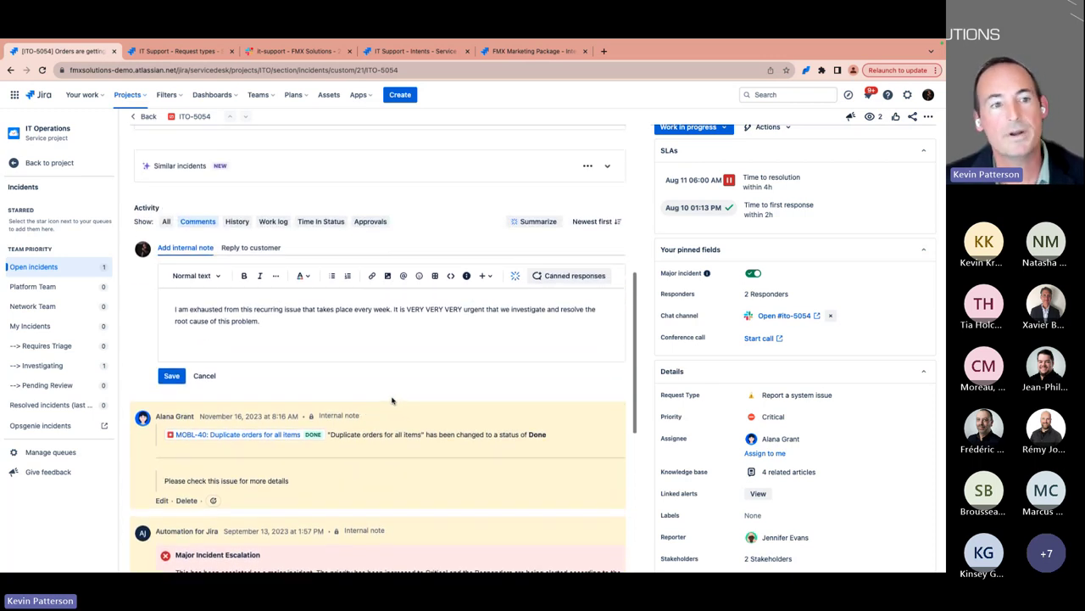
# Summarize the incident's comments with Atlassian Intelligence, compare the summary with the comments, and rate it as helpful
pyautogui.click(531, 222)
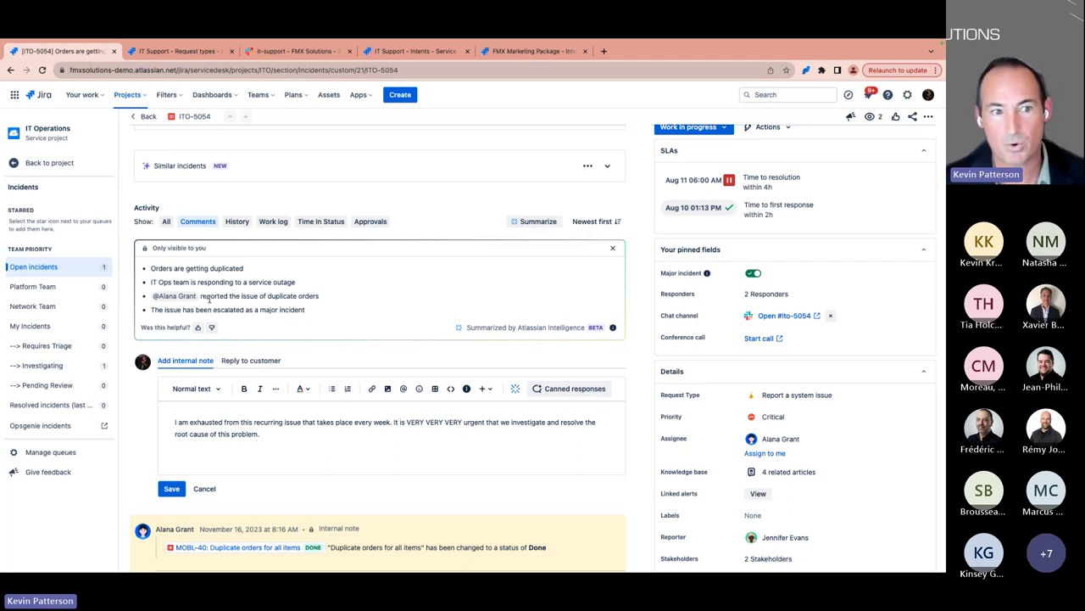
pyautogui.scroll(-1, 231, 297)
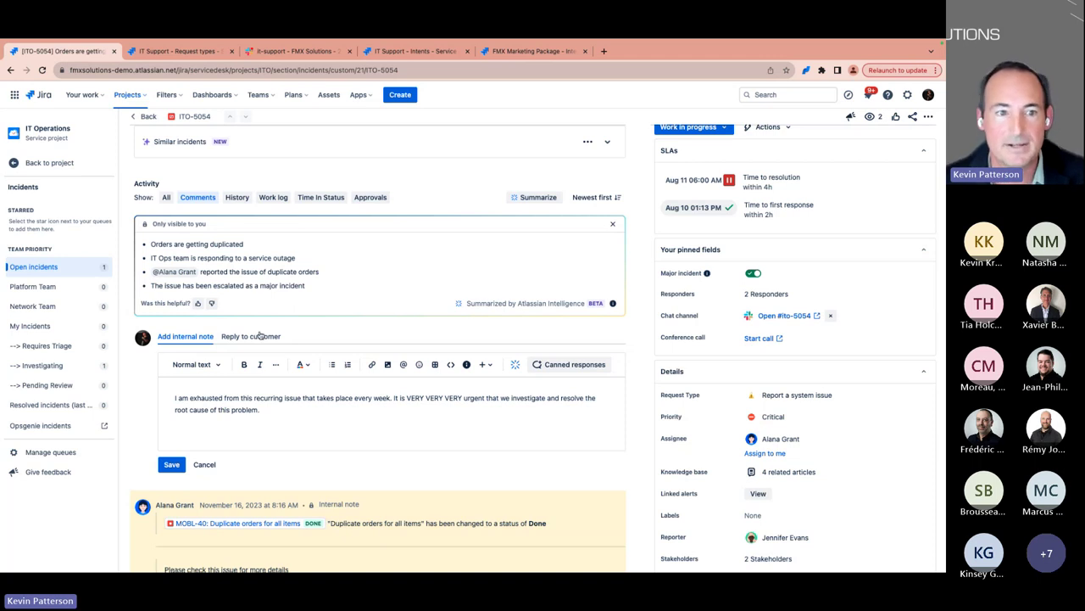
pyautogui.scroll(-10, 302, 362)
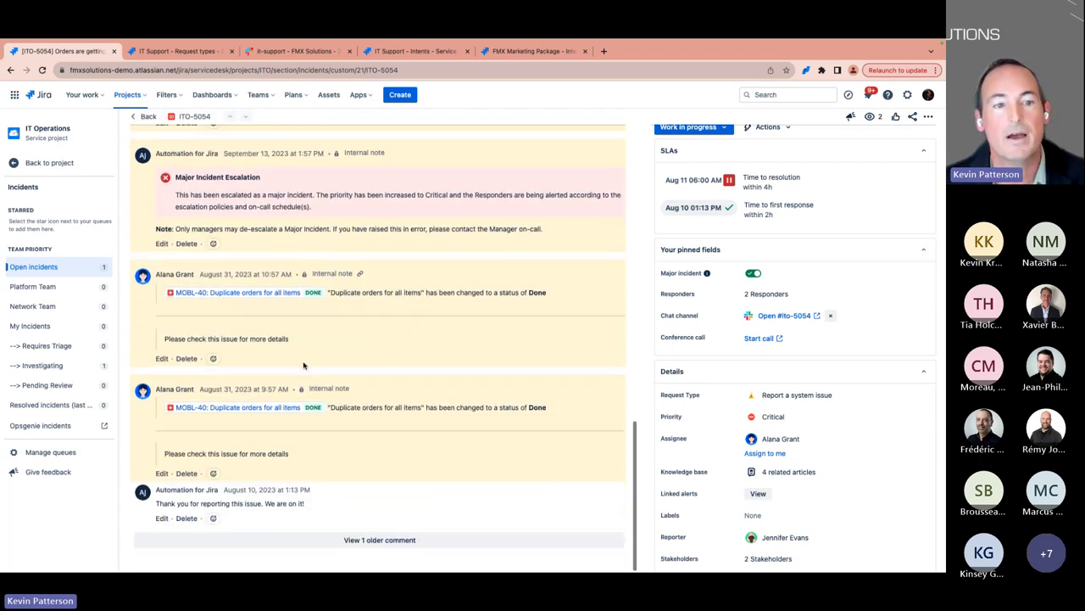
pyautogui.scroll(10, 304, 365)
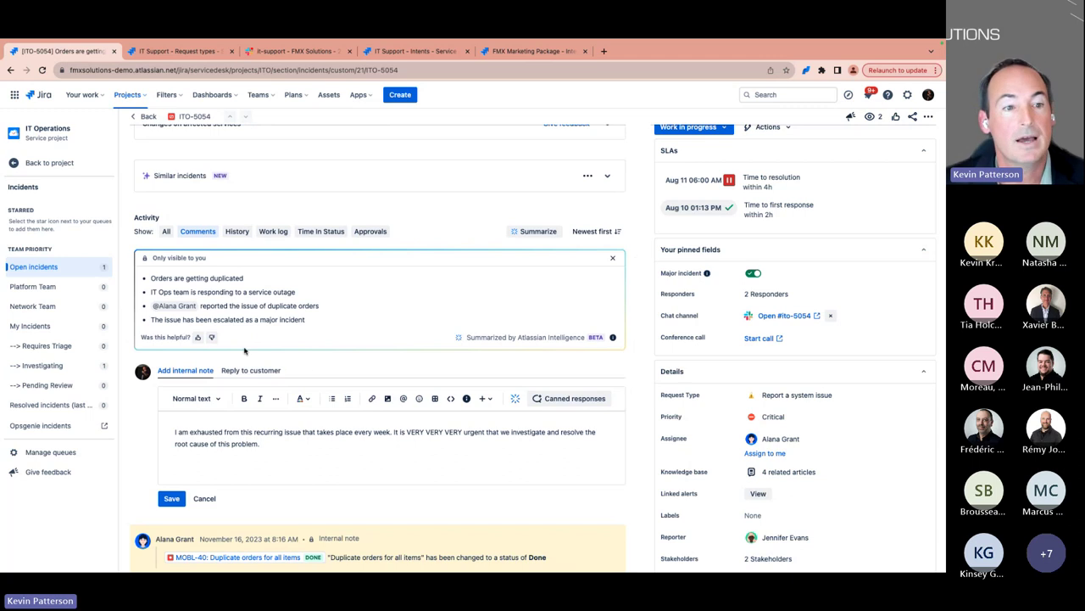
pyautogui.click(198, 338)
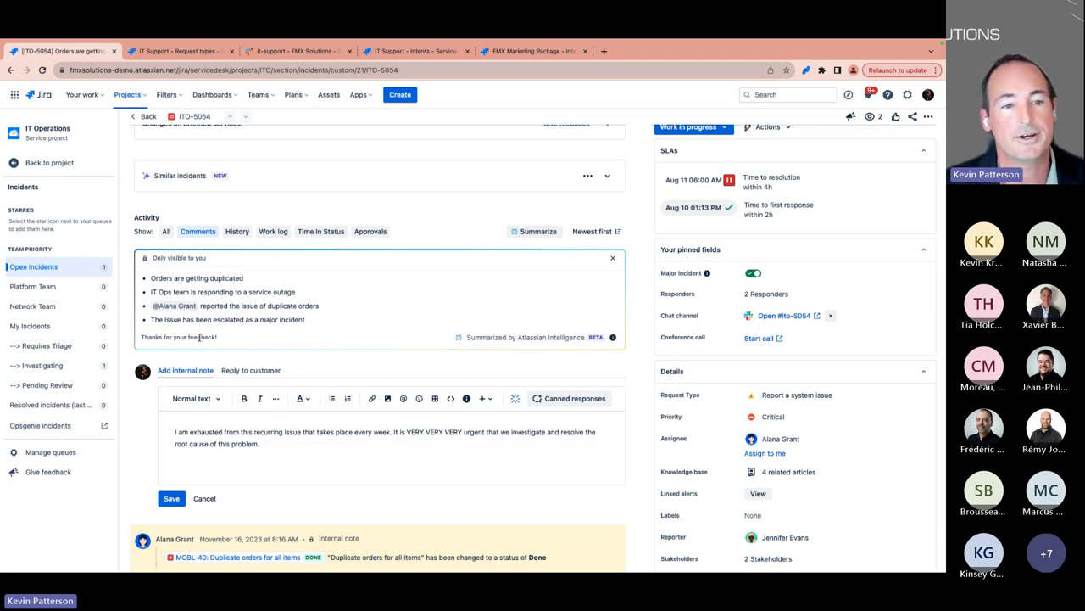
# Replace the drafted internal note with an AI rewrite in a professional tone and save the note
pyautogui.scroll(-1, 227, 353)
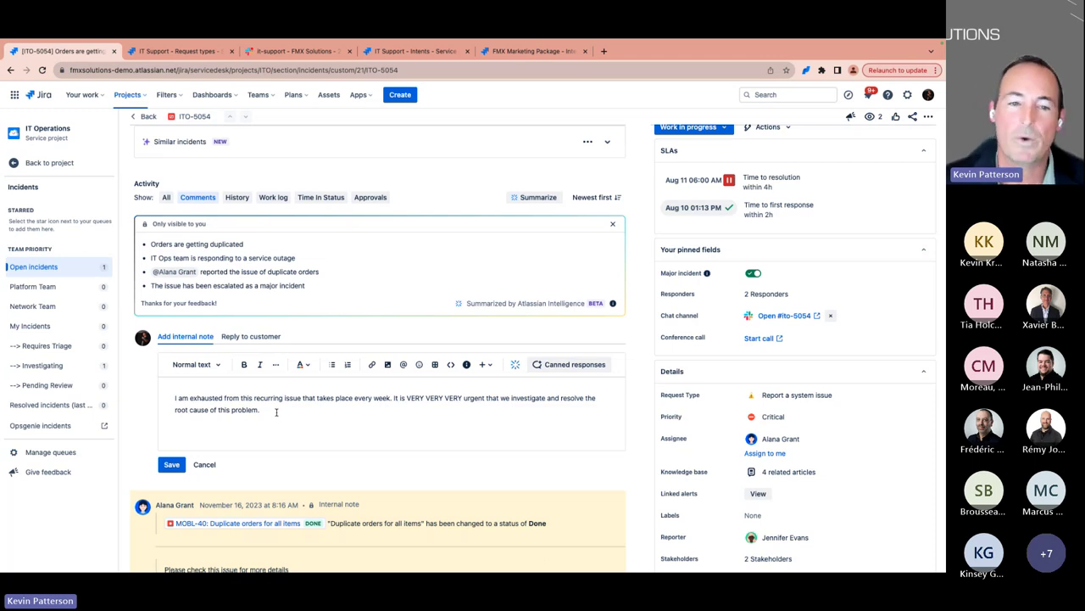
pyautogui.click(515, 366)
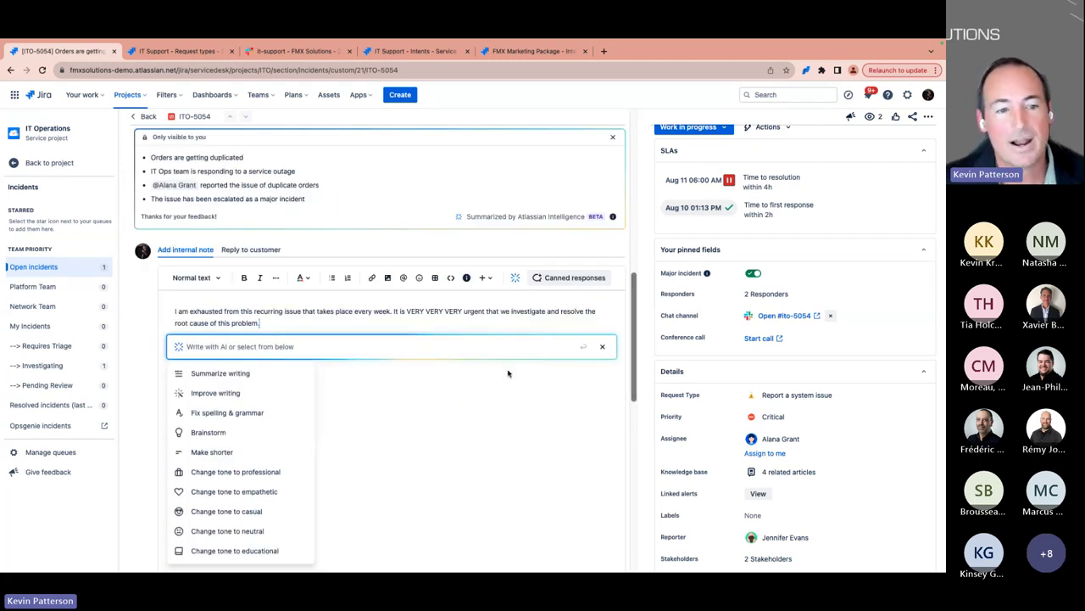
pyautogui.click(250, 472)
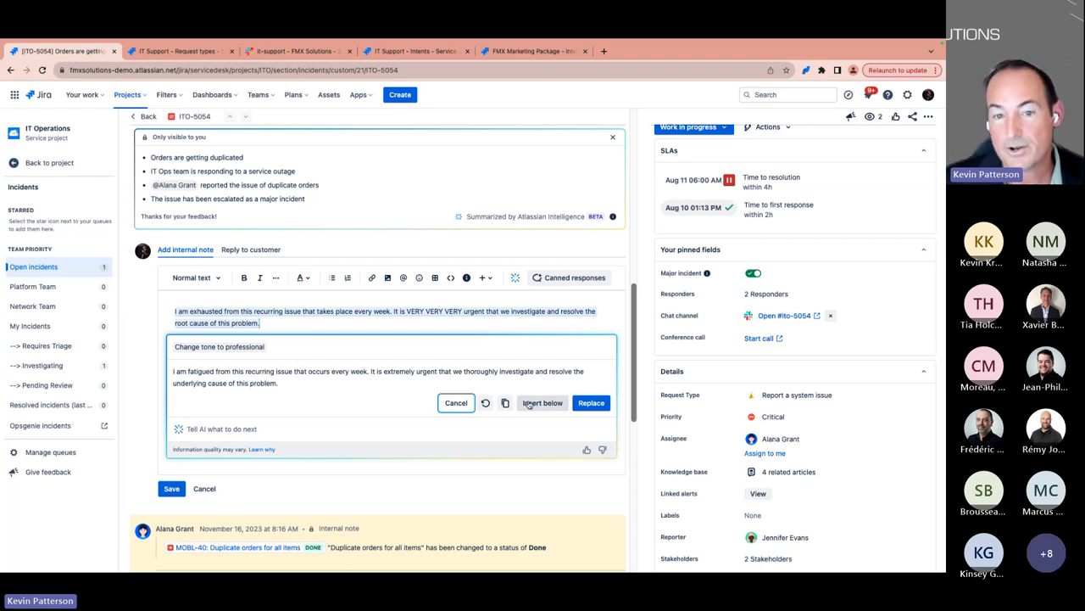
pyautogui.click(591, 404)
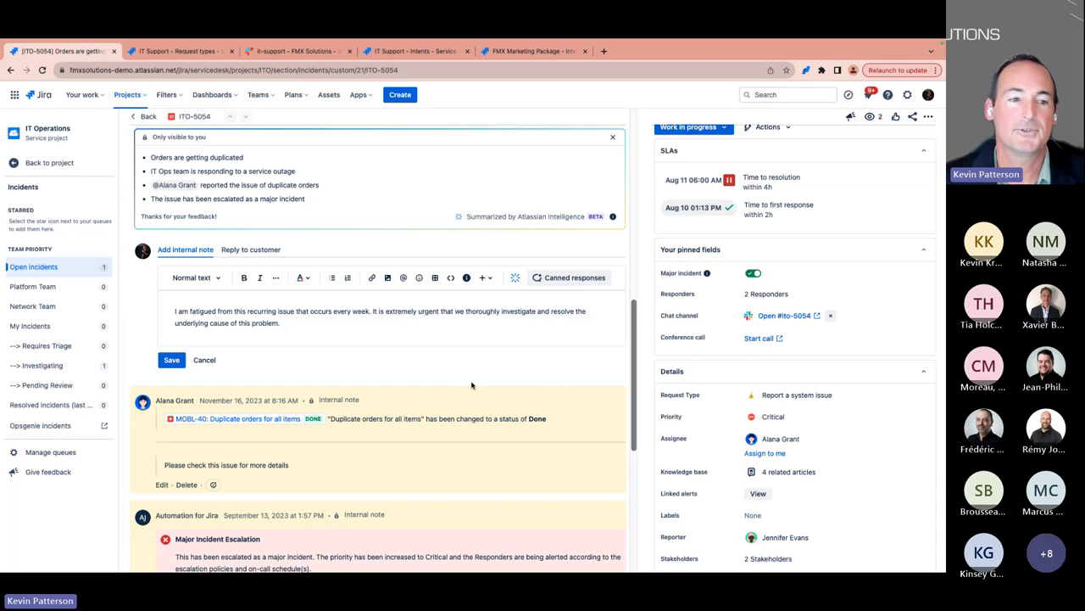
pyautogui.click(171, 359)
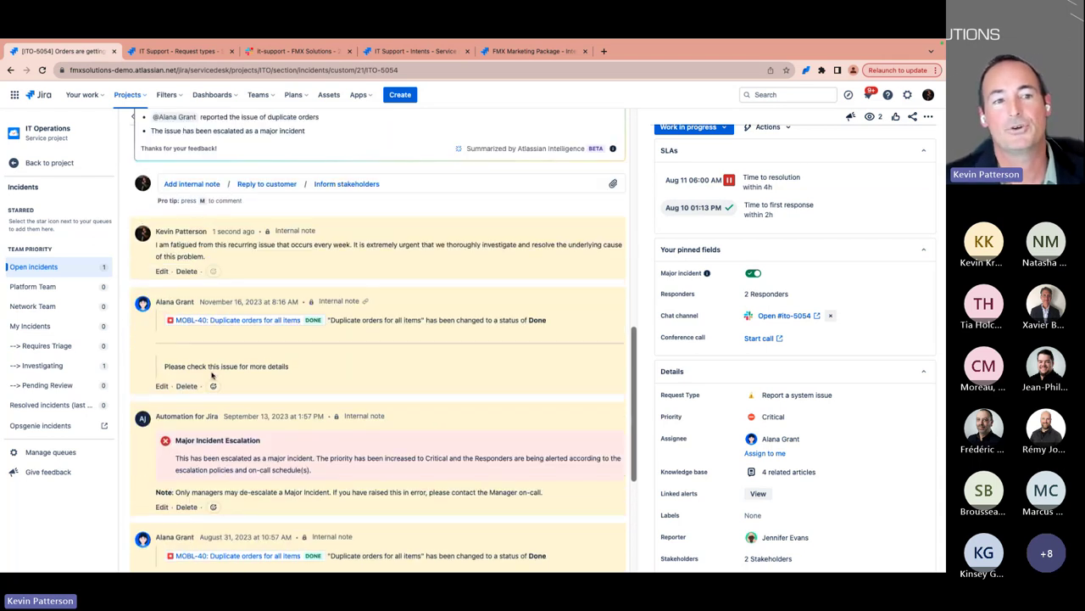
# Start a new internal note on the incident and open the AI writing options for it
pyautogui.scroll(3, 220, 390)
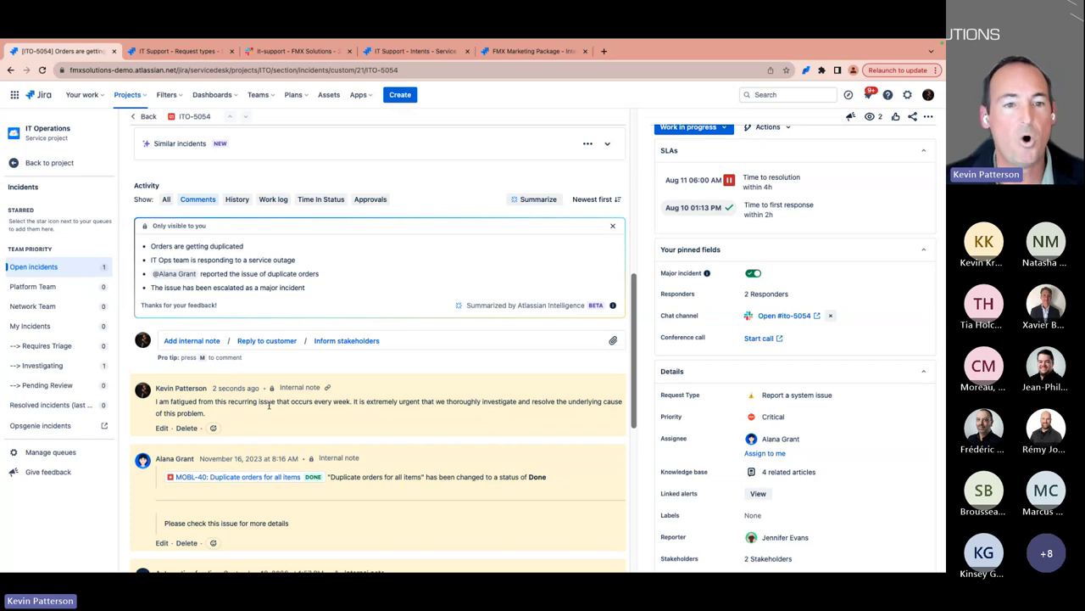
pyautogui.click(207, 341)
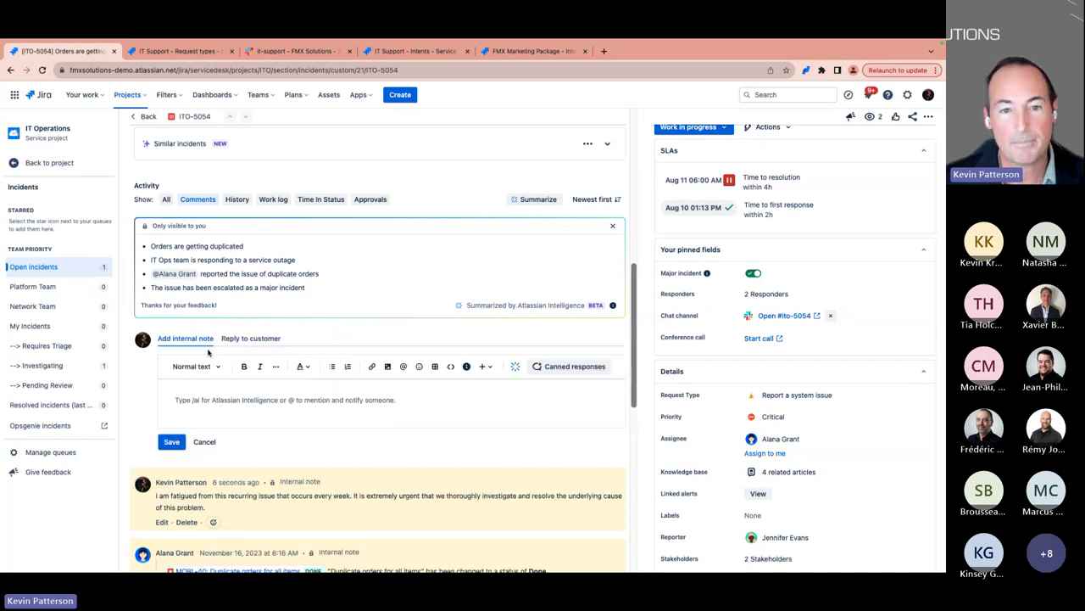
pyautogui.click(514, 368)
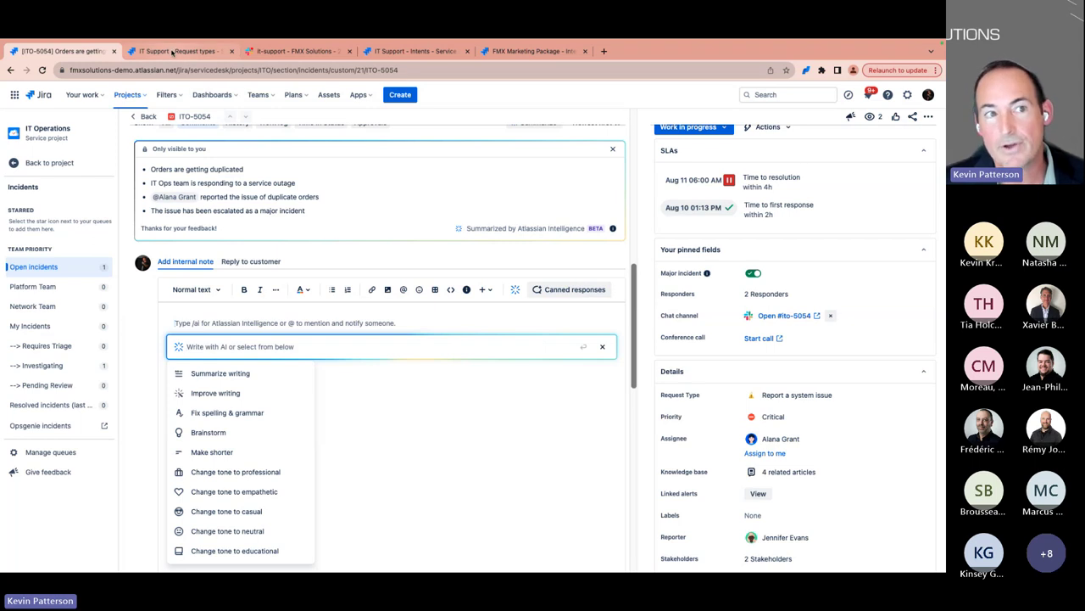
# Get IT Support request type suggestions for the prompt "I want to have a way for users to submit a request for getting new jira project"
pyautogui.click(172, 53)
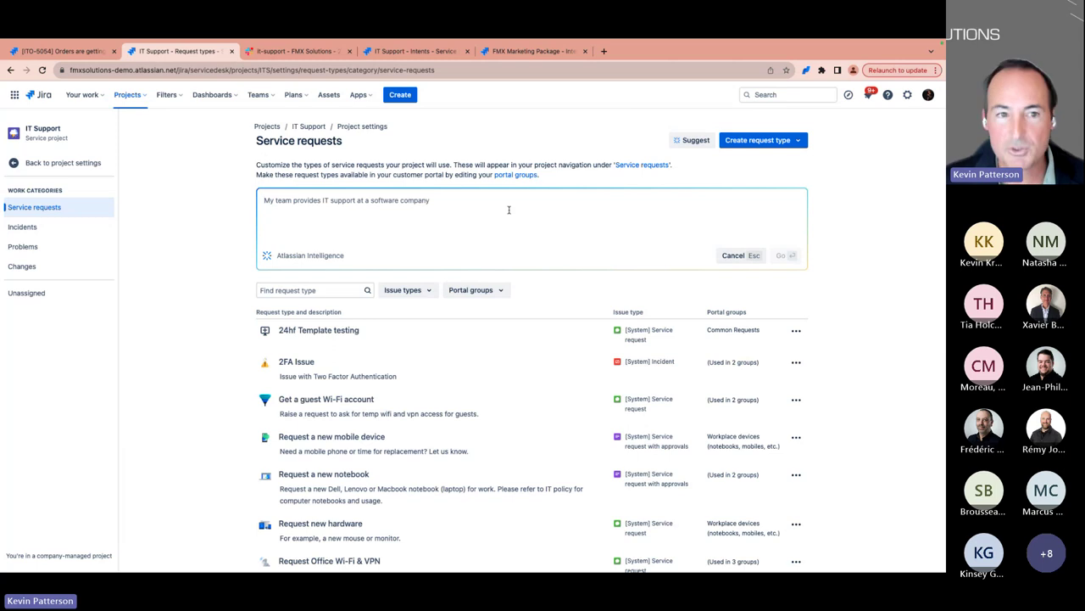
pyautogui.write('I want to ')
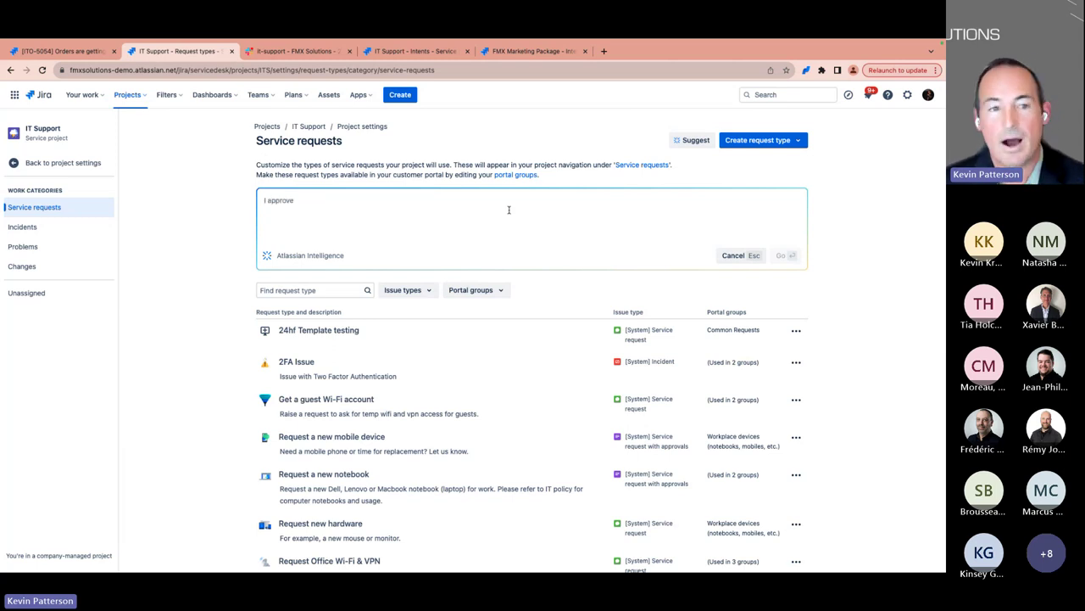
pyautogui.write('have a way ')
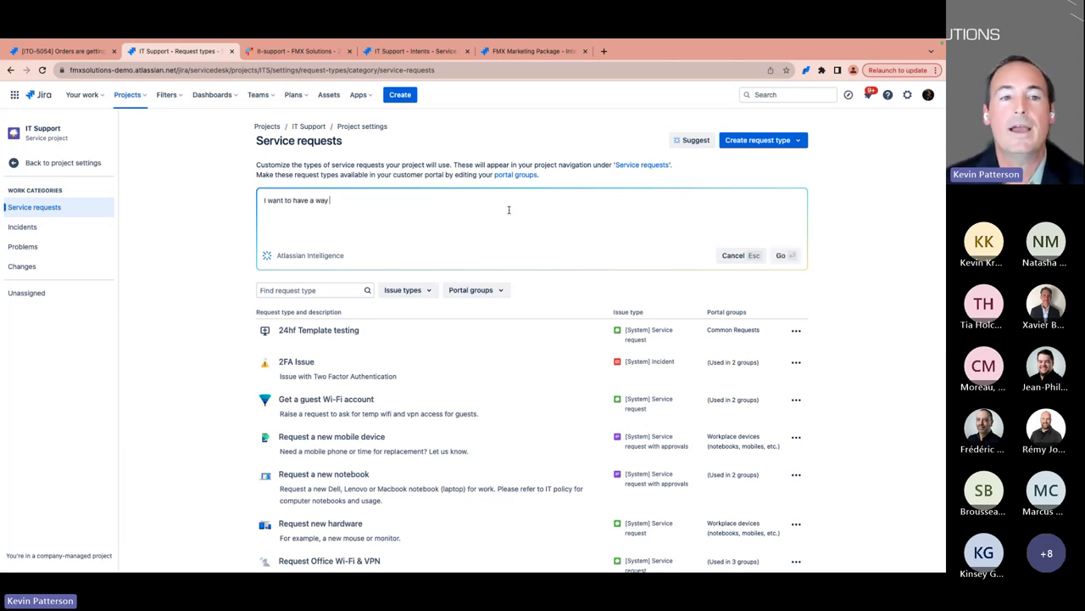
pyautogui.write('for users to c')
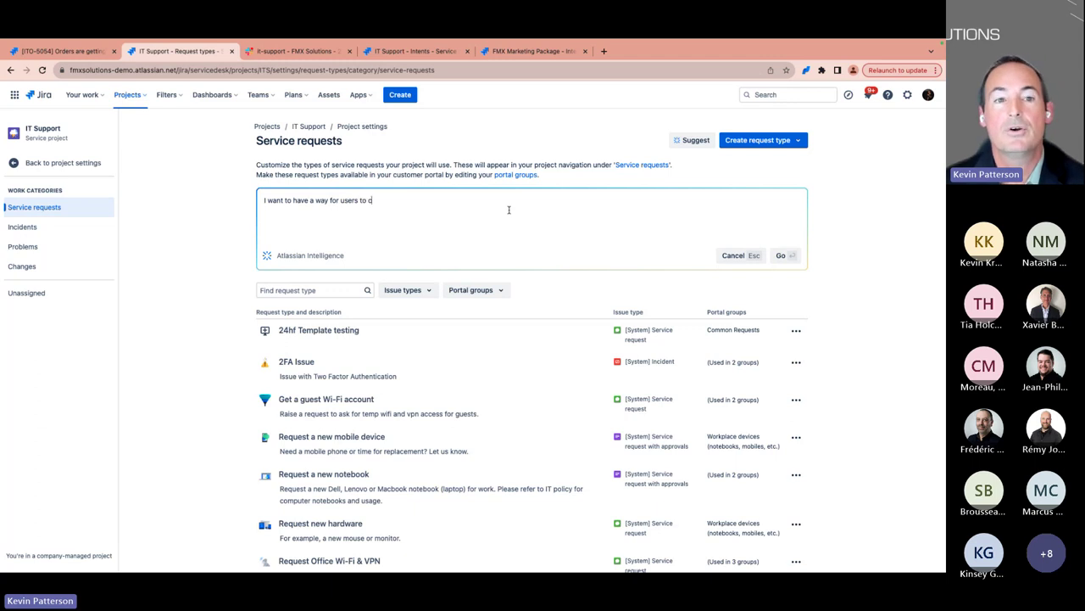
pyautogui.press('BackSpace')
pyautogui.write('subit')
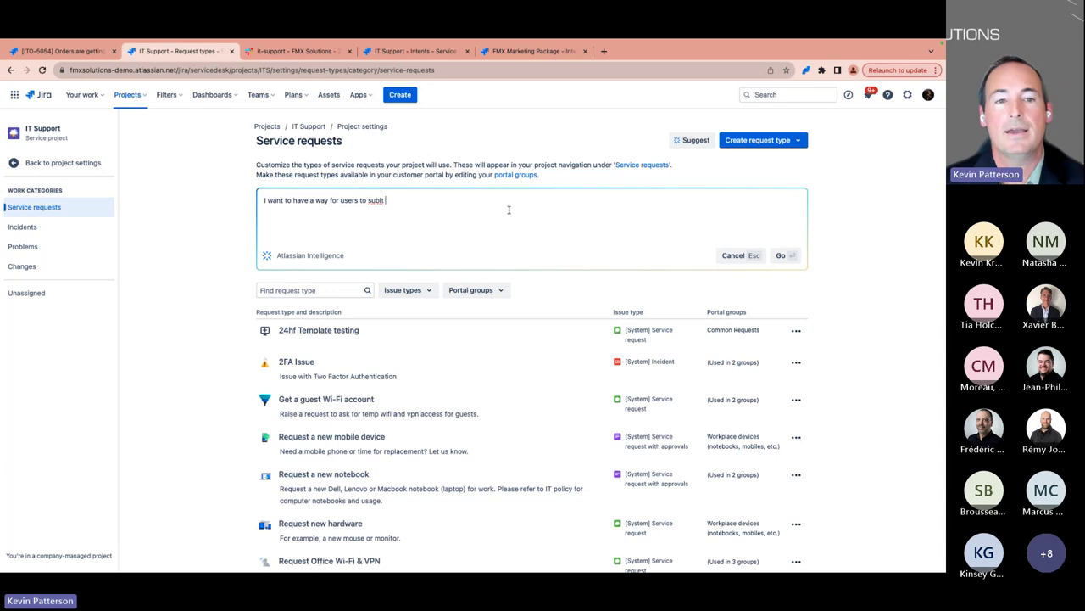
pyautogui.press('BackSpace')
pyautogui.press('BackSpace')
pyautogui.write('mit a request')
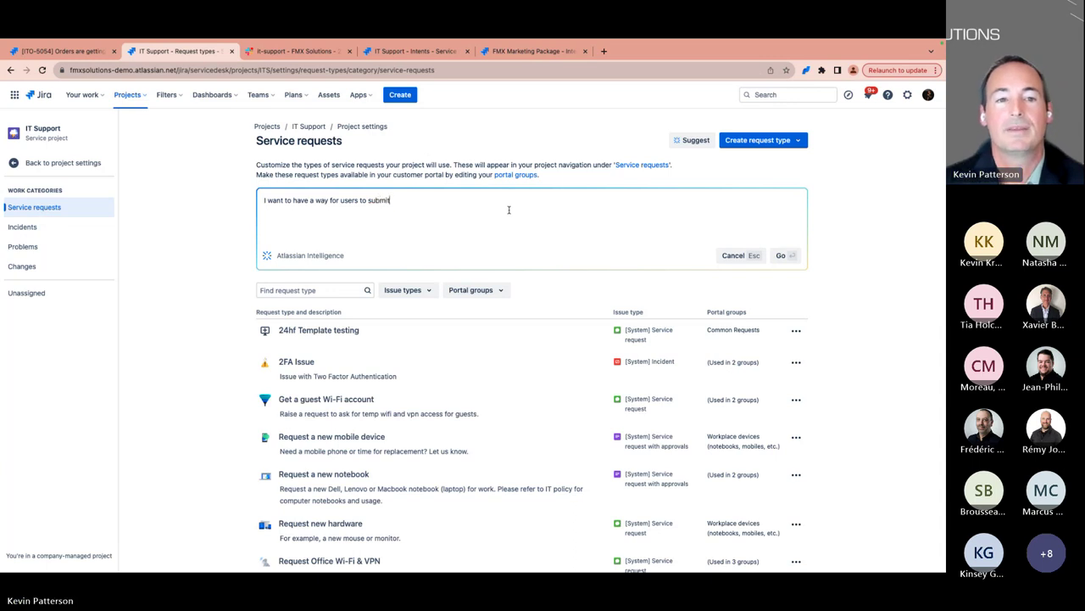
pyautogui.write(' for ')
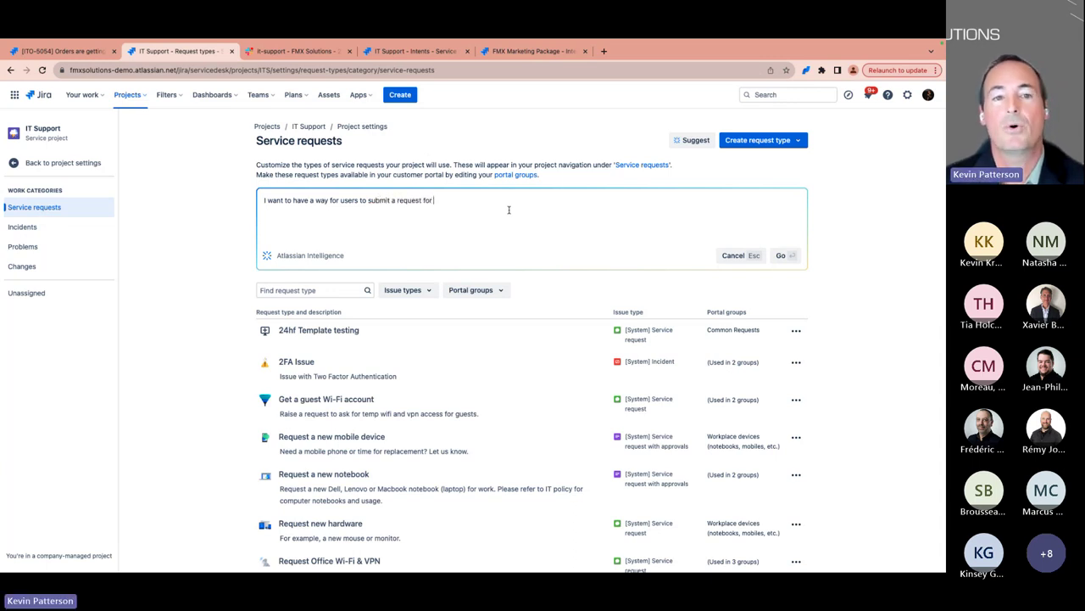
pyautogui.write('getting new jira ')
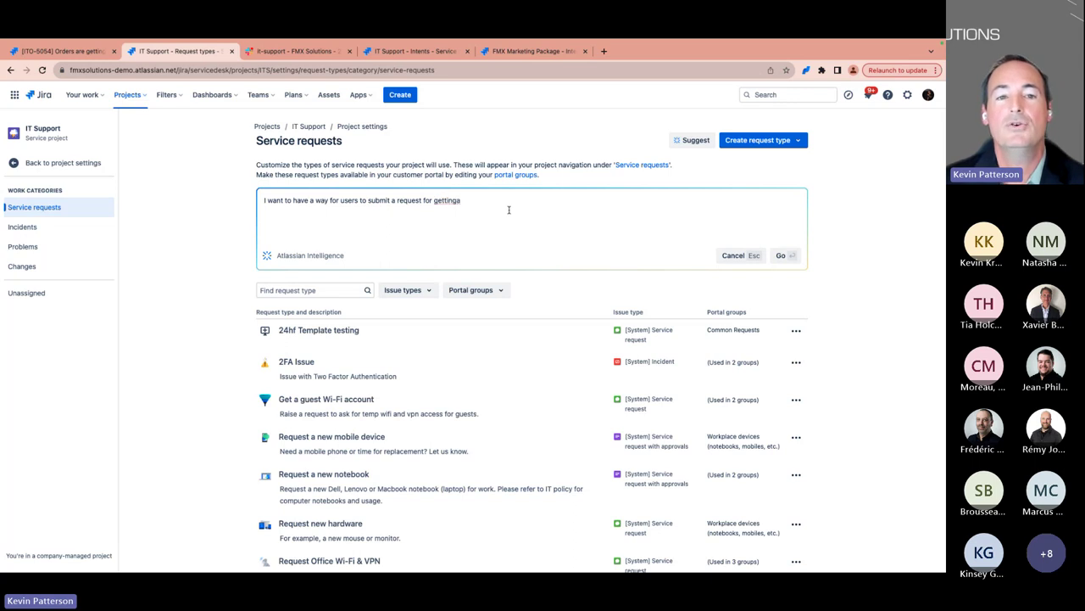
pyautogui.write('project')
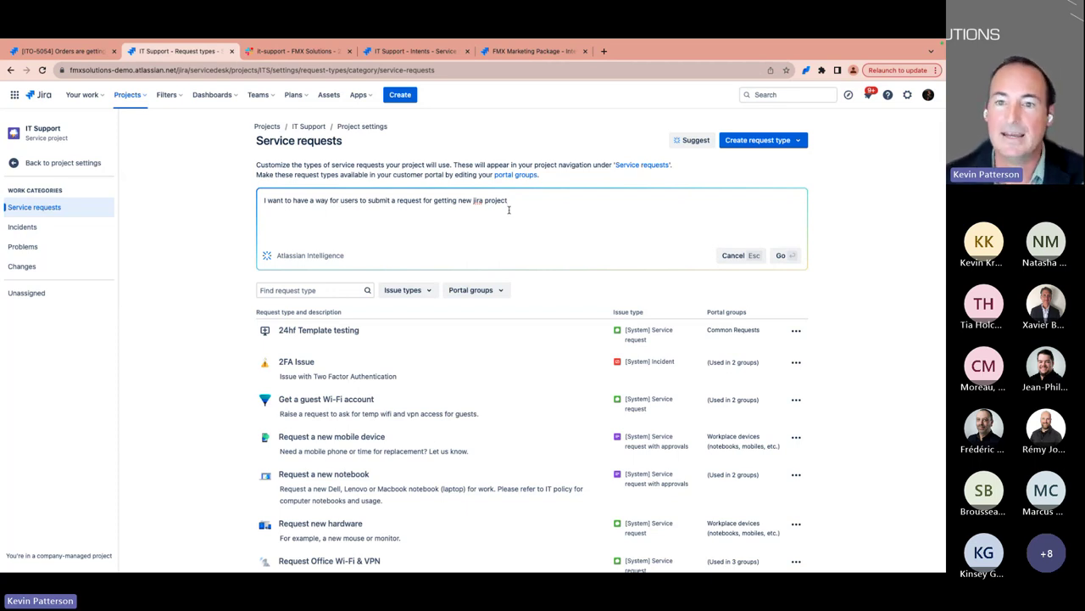
pyautogui.press('Return')
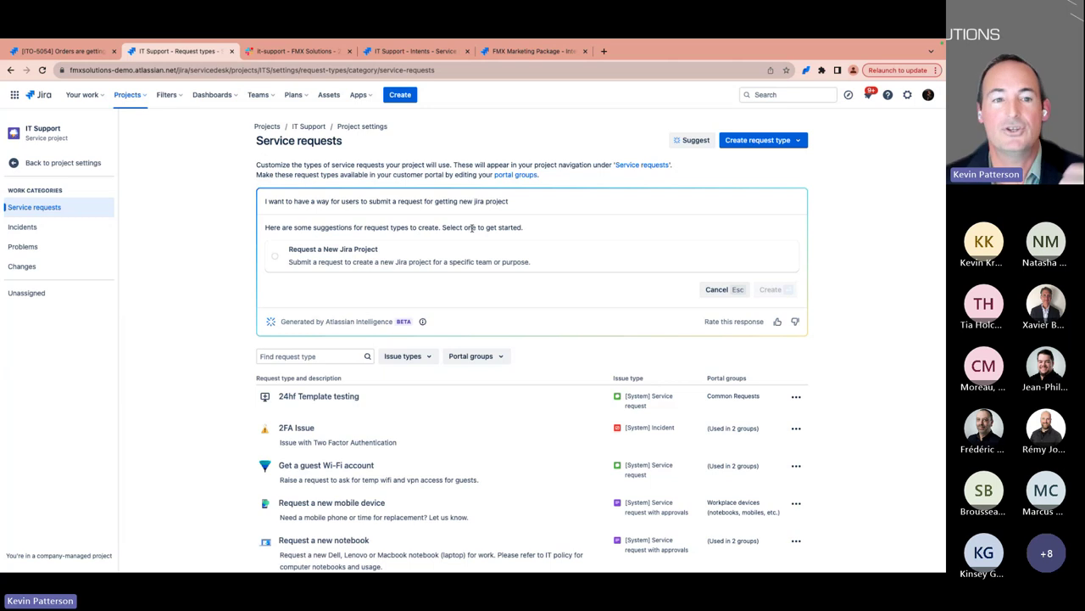
# Create the suggested "Request a New Jira Project" service request type with the System Service request issue type in the Common Requests portal group
pyautogui.click(295, 257)
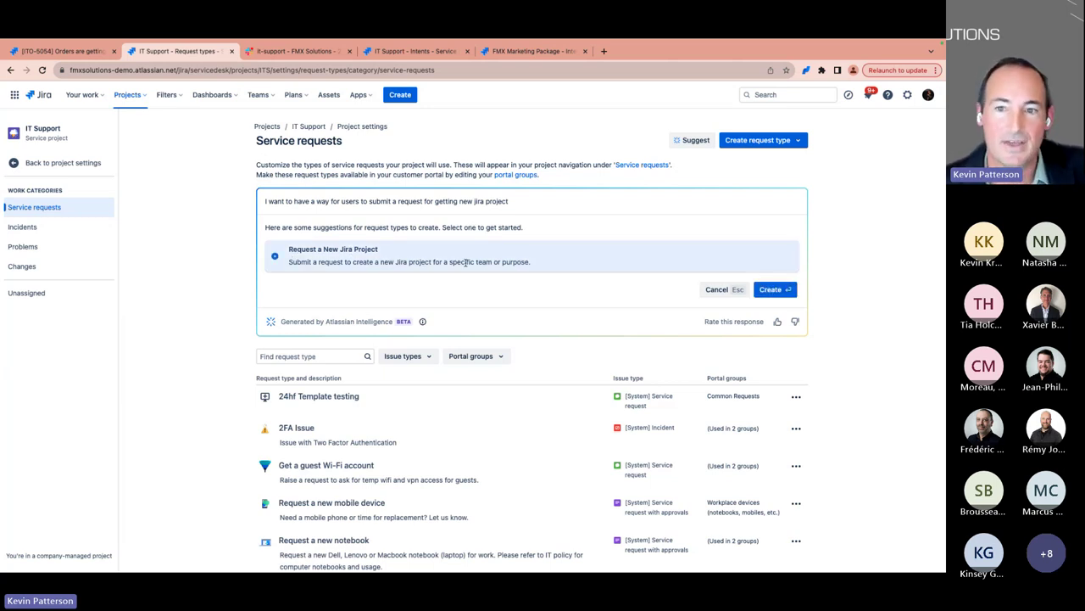
pyautogui.click(771, 289)
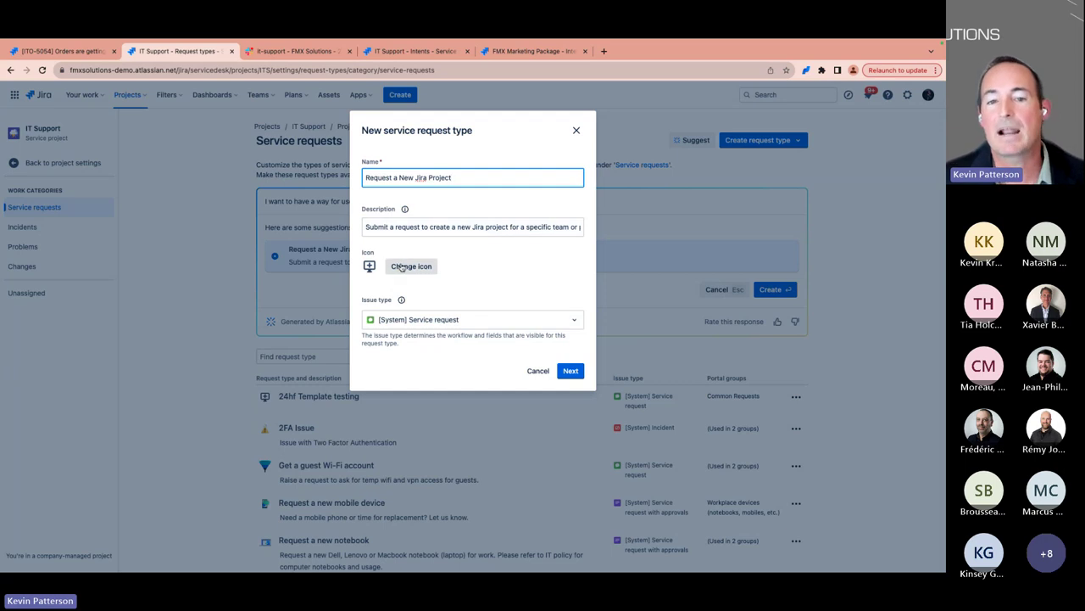
pyautogui.click(571, 372)
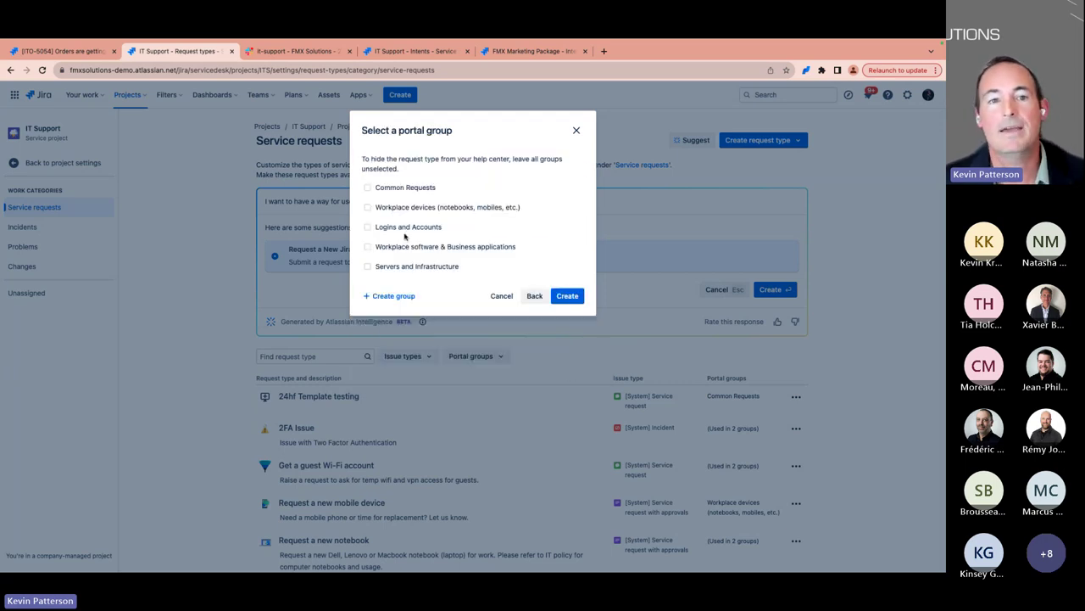
pyautogui.click(367, 188)
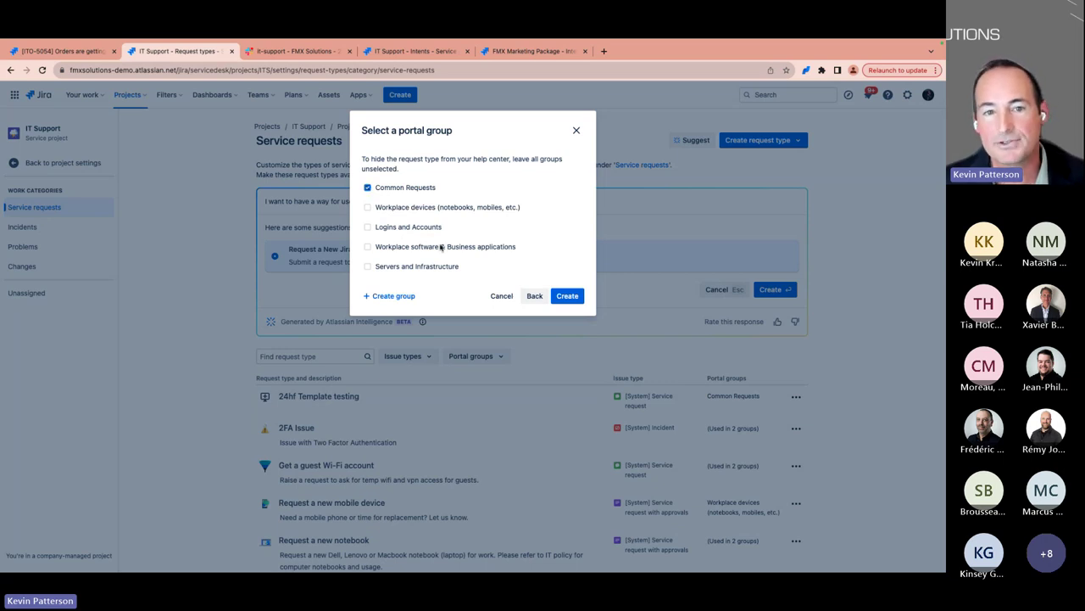
pyautogui.click(567, 296)
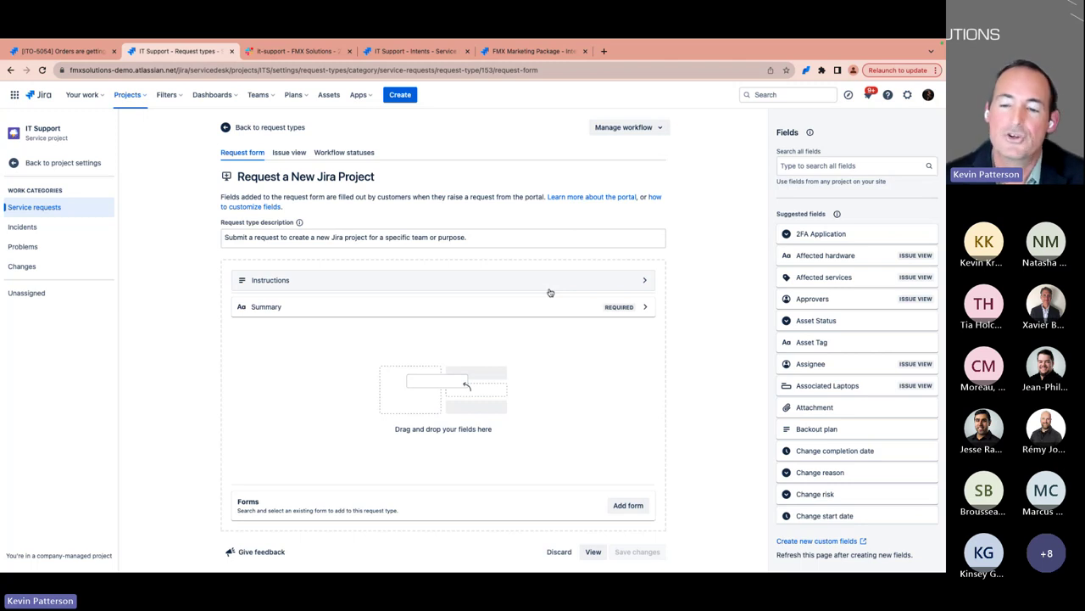
pyautogui.press('super+Tab')
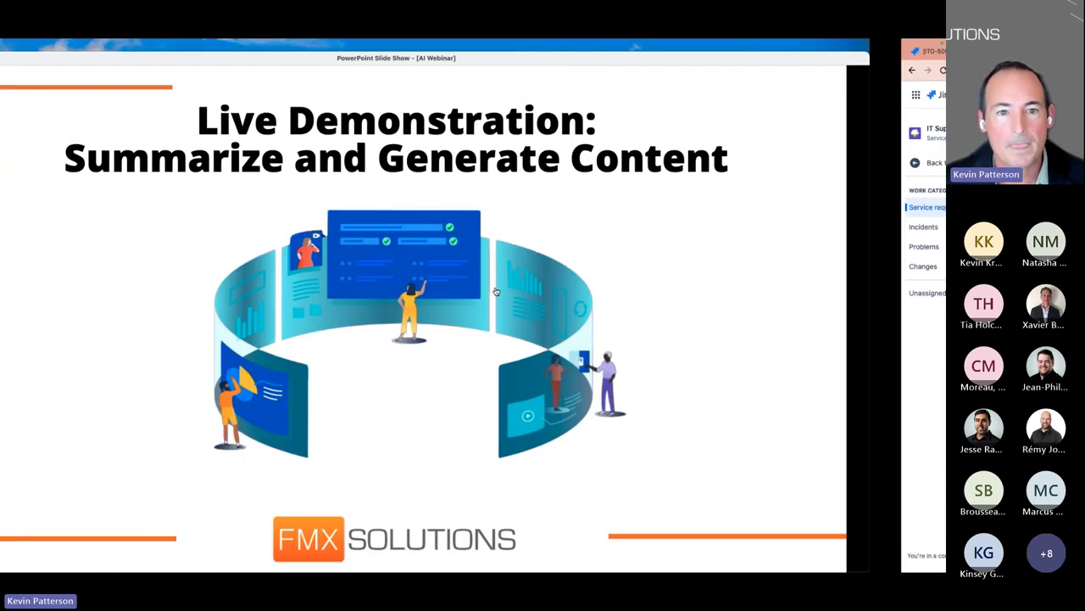
pyautogui.press('Left')
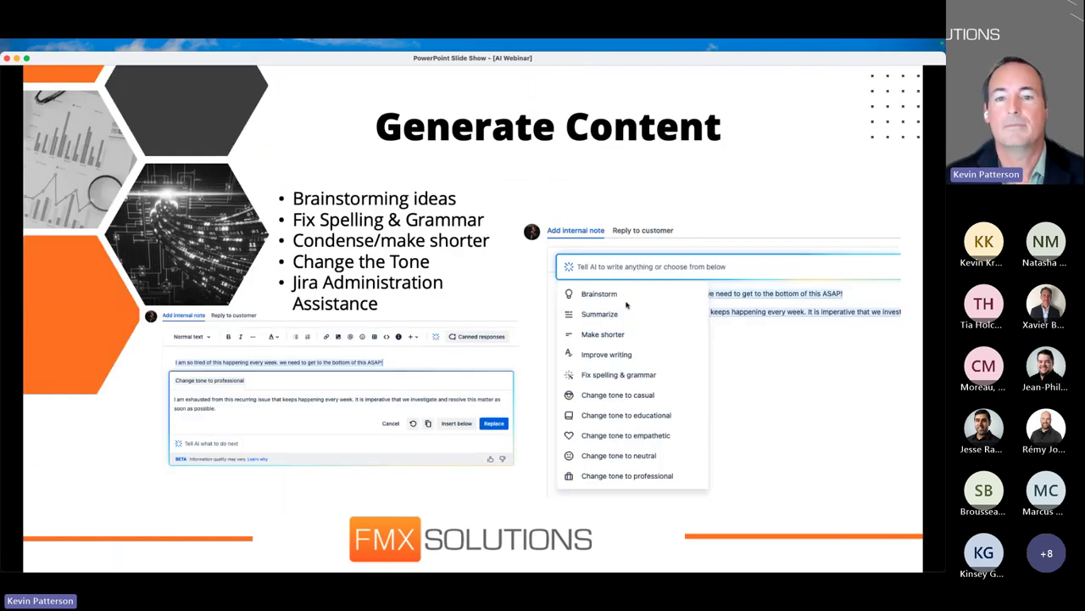
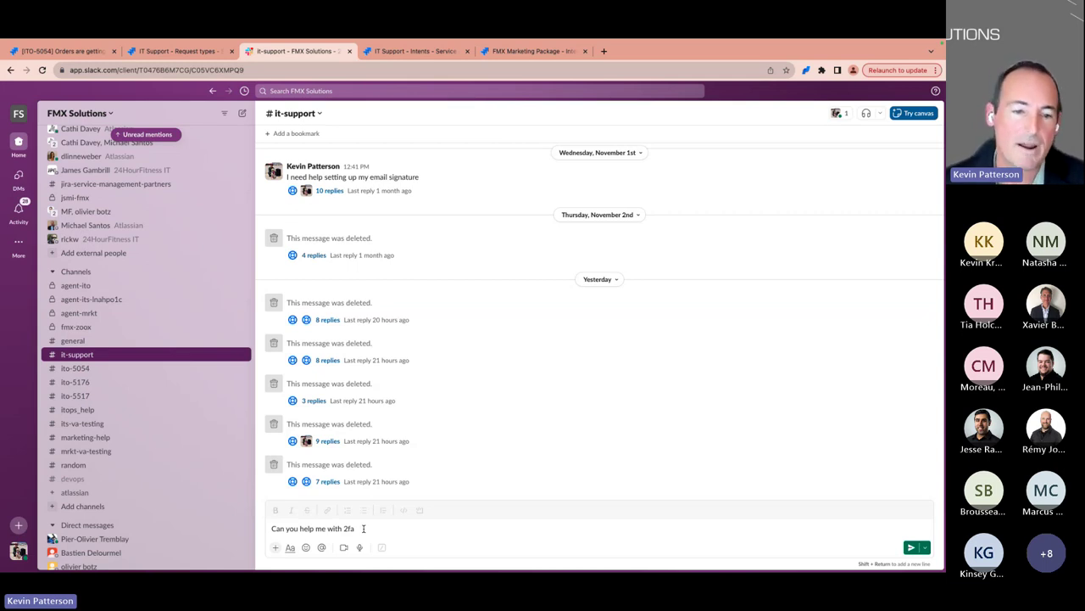
# Post "Can you help me with 2fa" in Slack's it-support channel, and answer the virtual agent's replies with Yes and Microsoft Authenticator
pyautogui.click(363, 528)
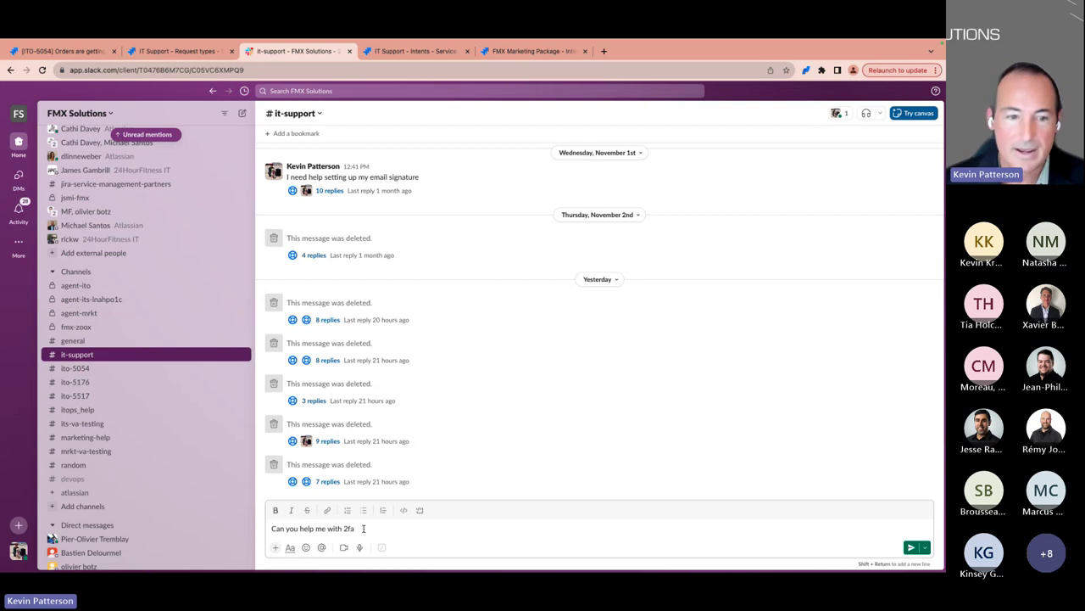
pyautogui.press('Return')
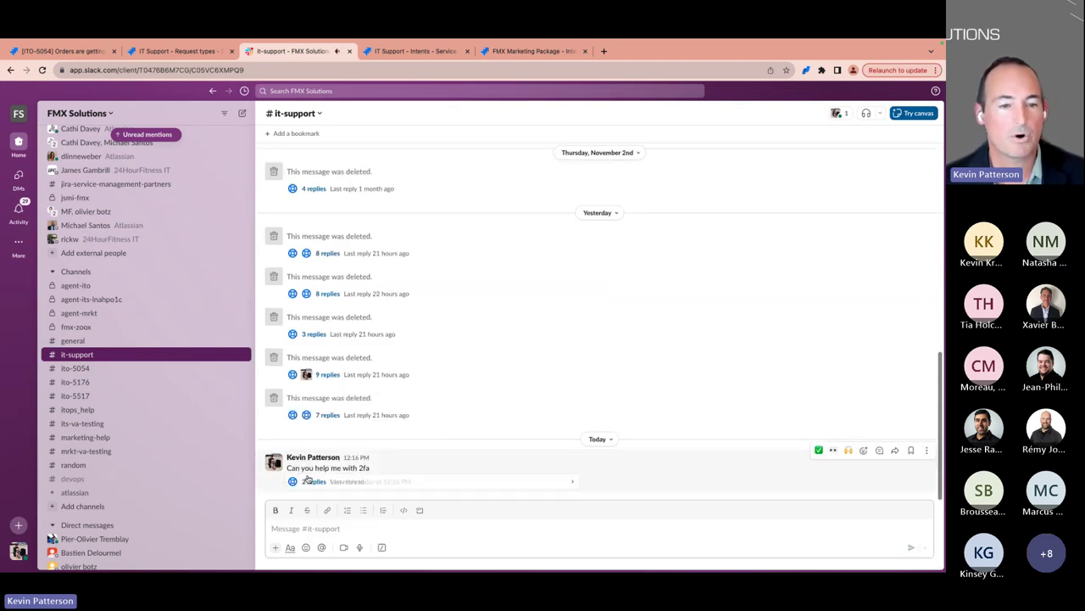
pyautogui.click(313, 482)
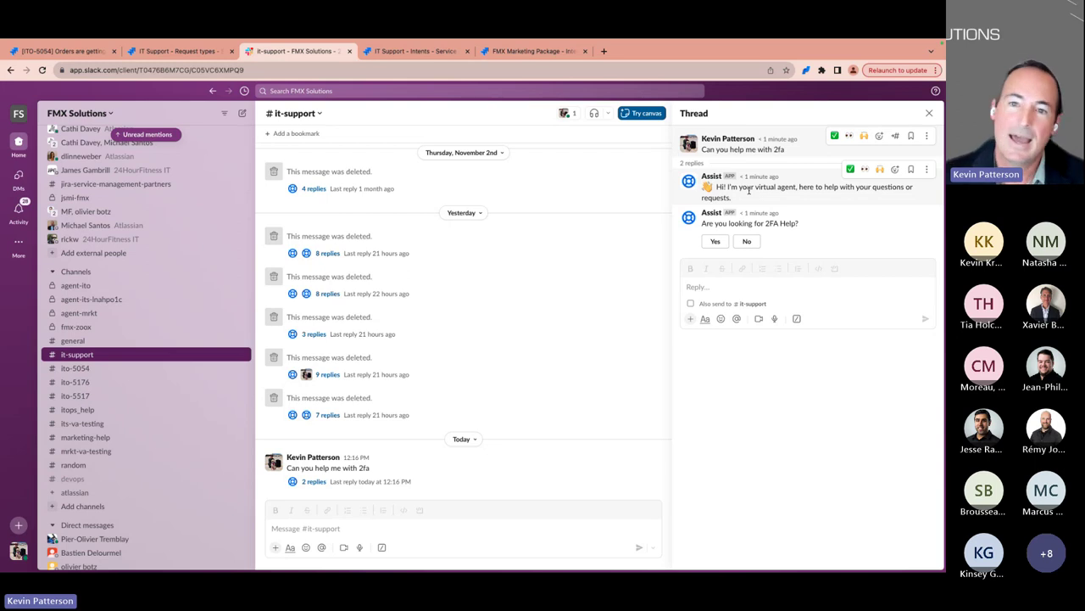
pyautogui.click(716, 243)
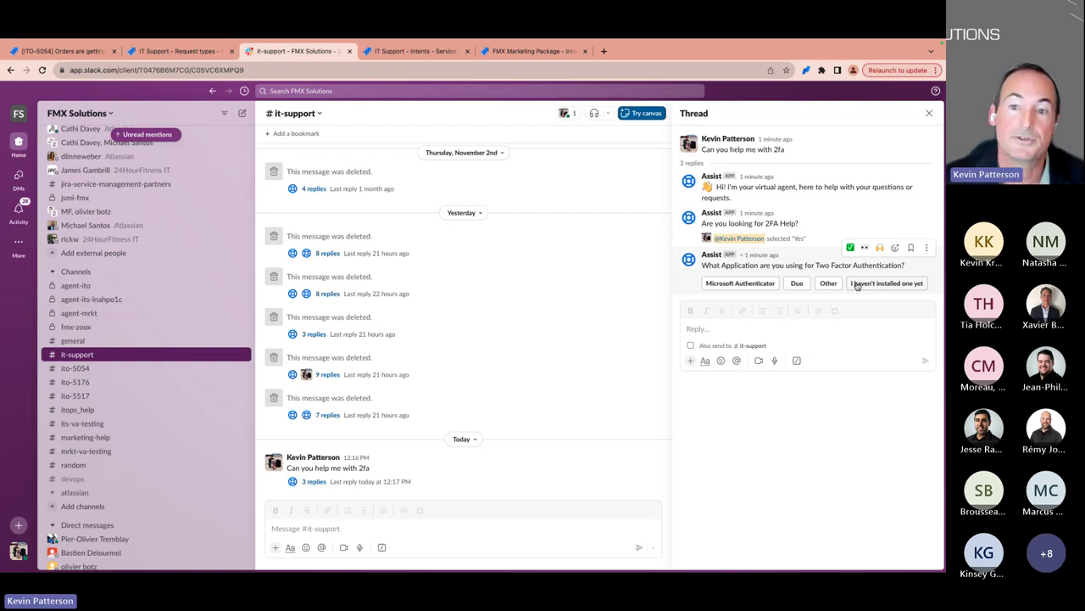
pyautogui.click(740, 284)
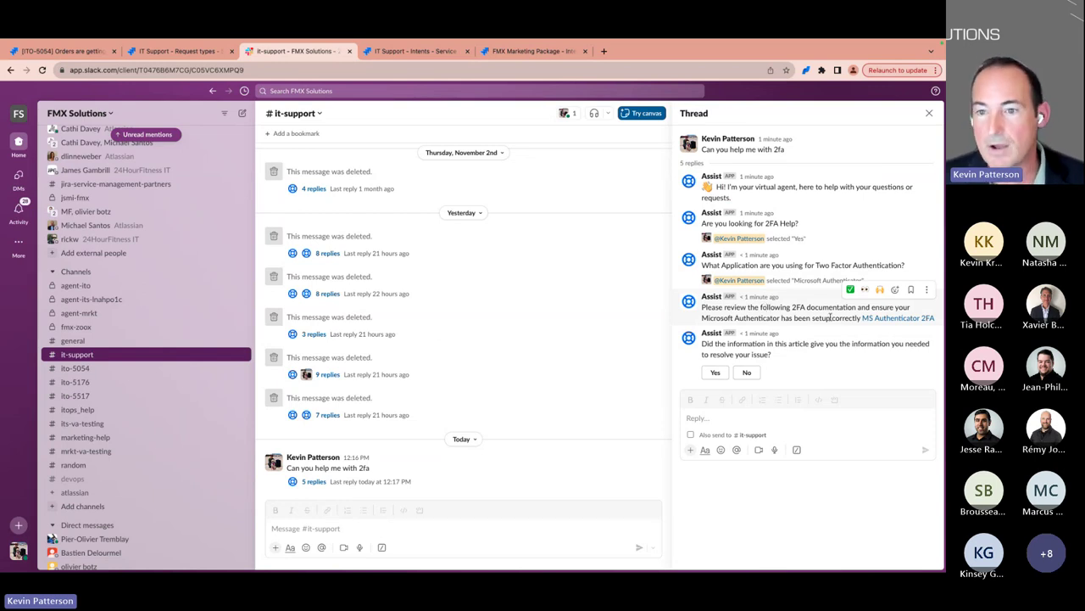
# Open the linked MS Authenticator 2FA article and read through its setup instructions
pyautogui.click(885, 319)
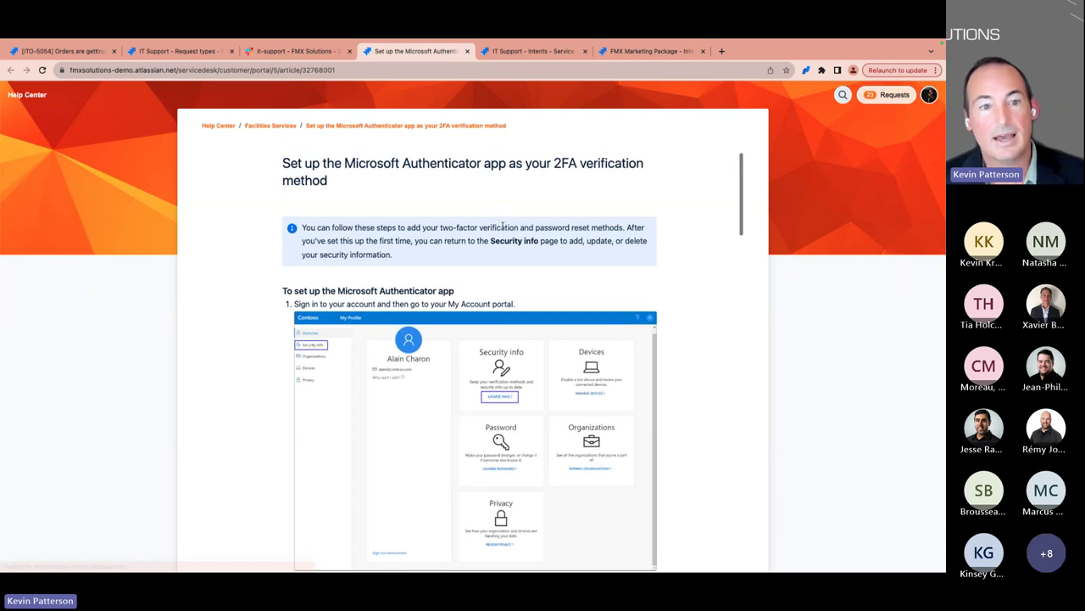
pyautogui.scroll(-2, 503, 229)
pyautogui.scroll(-10, 503, 230)
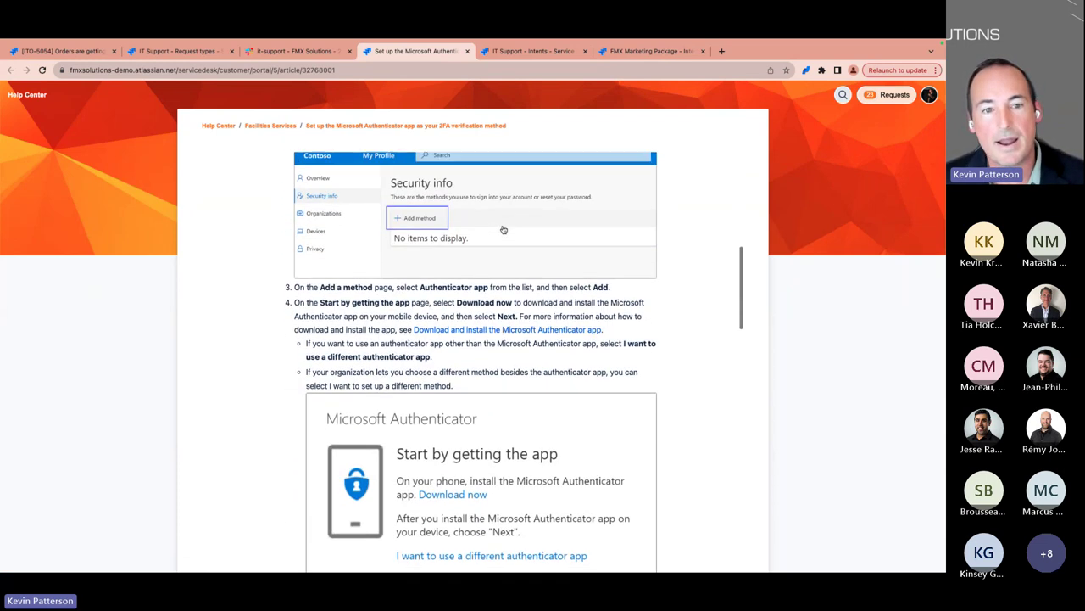
pyautogui.scroll(-7, 503, 230)
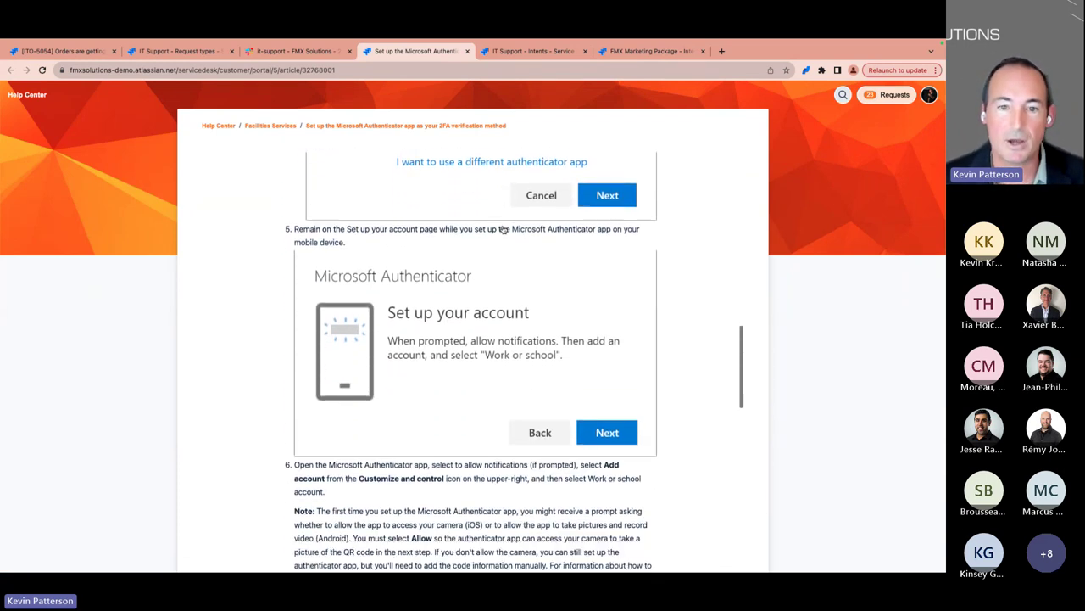
pyautogui.scroll(-3, 502, 230)
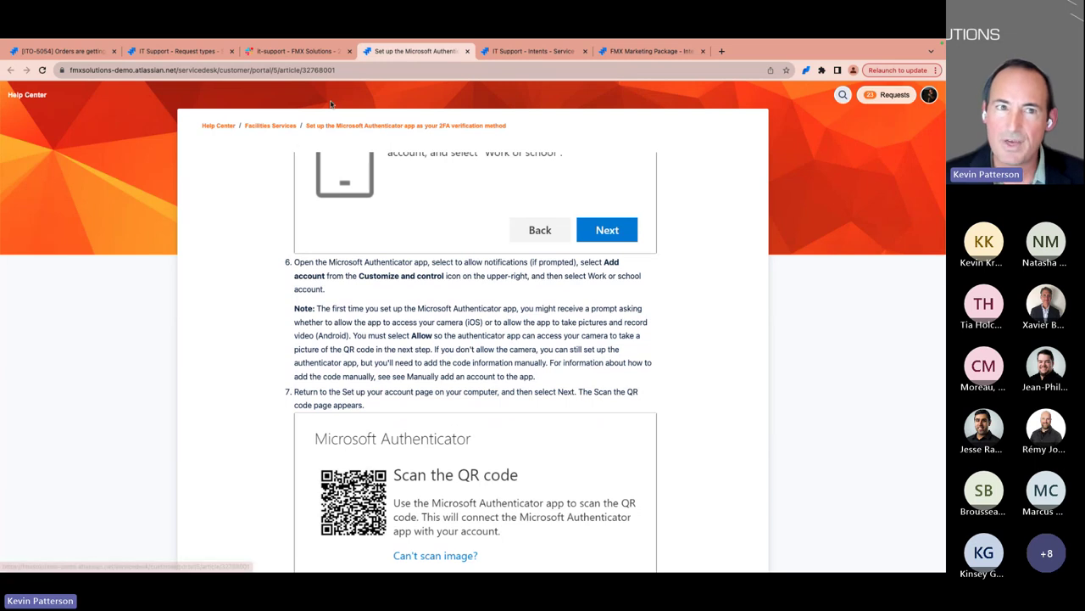
# Return to Slack, answer No to whether the article resolved the issue, and open the raised request in the customer portal
pyautogui.click(317, 53)
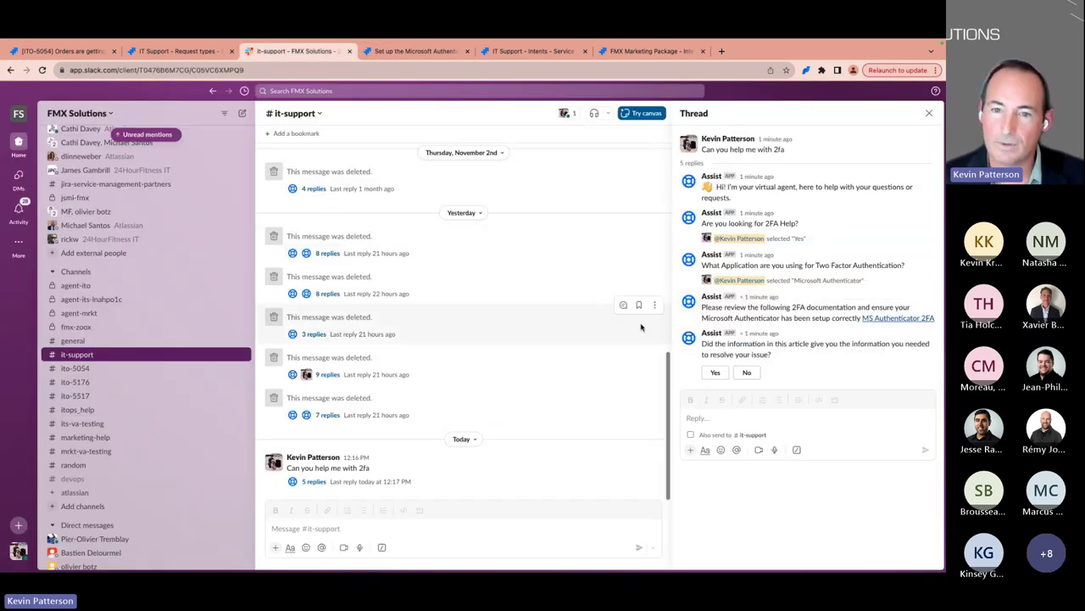
pyautogui.click(747, 373)
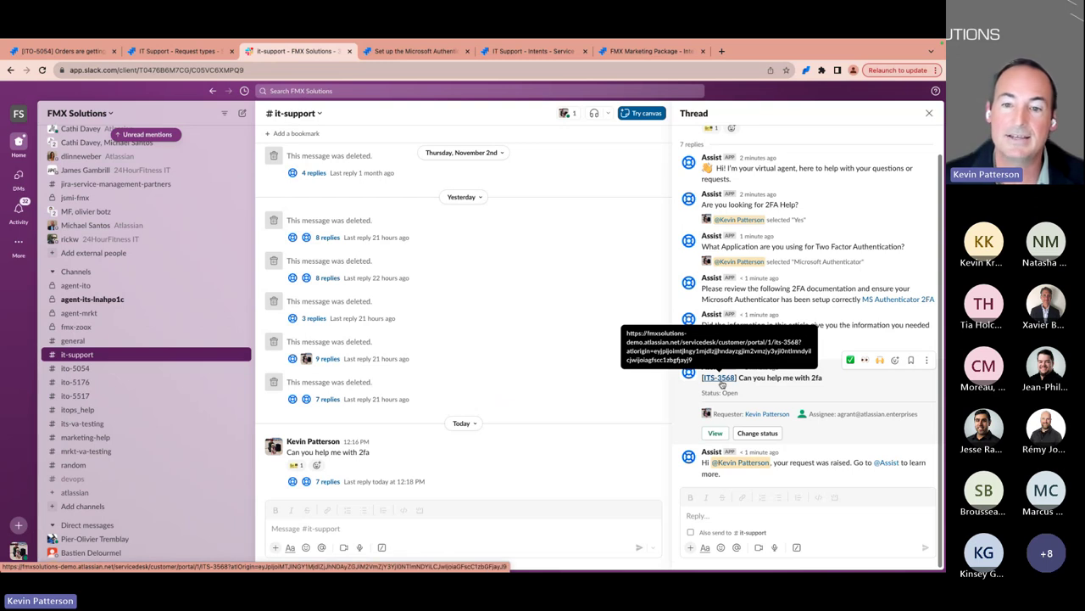
pyautogui.click(722, 378)
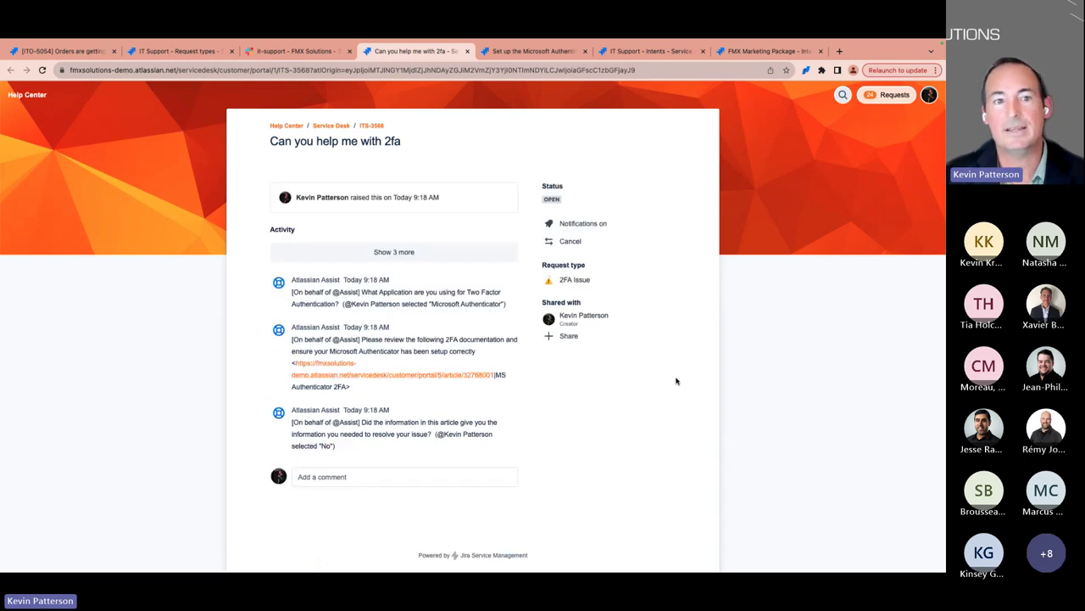
# Review the 2FA request's full activity in the portal, and examine its virtual agent comments in the Jira agent view
pyautogui.click(431, 259)
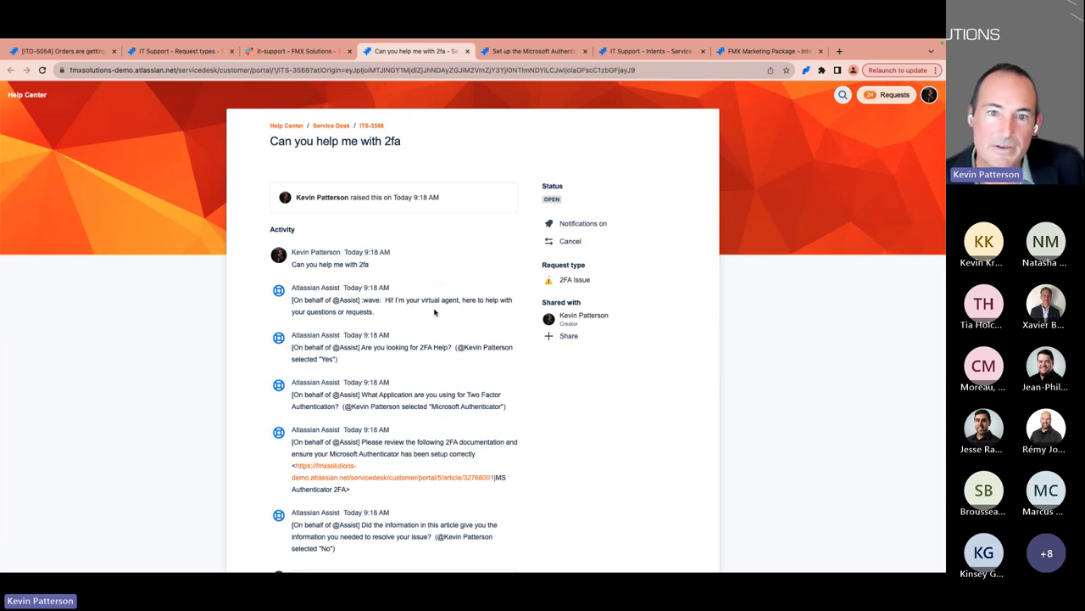
pyautogui.scroll(-1, 436, 313)
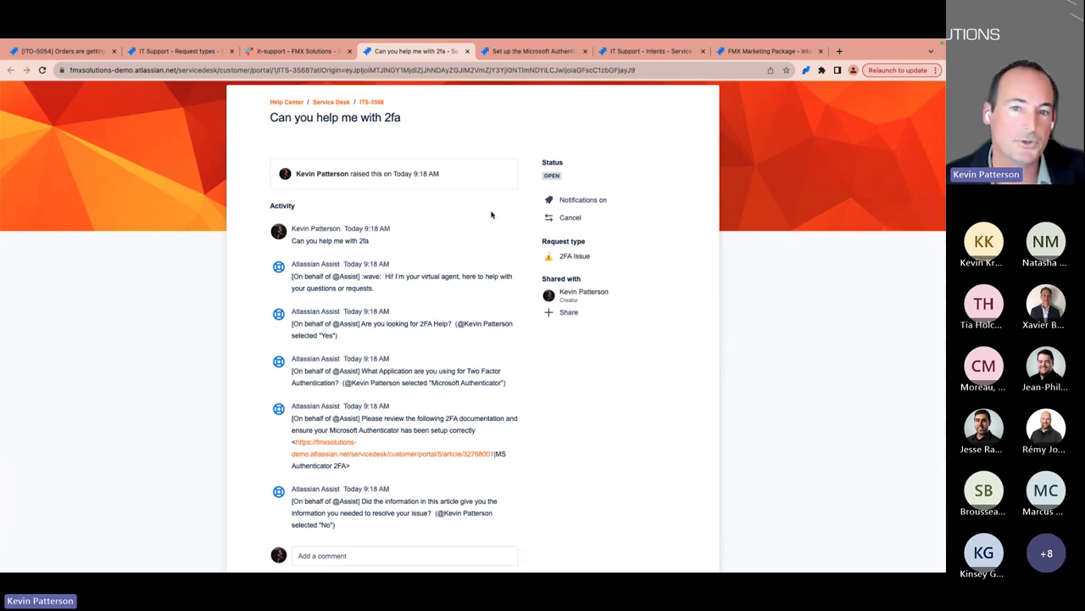
pyautogui.scroll(1, 473, 269)
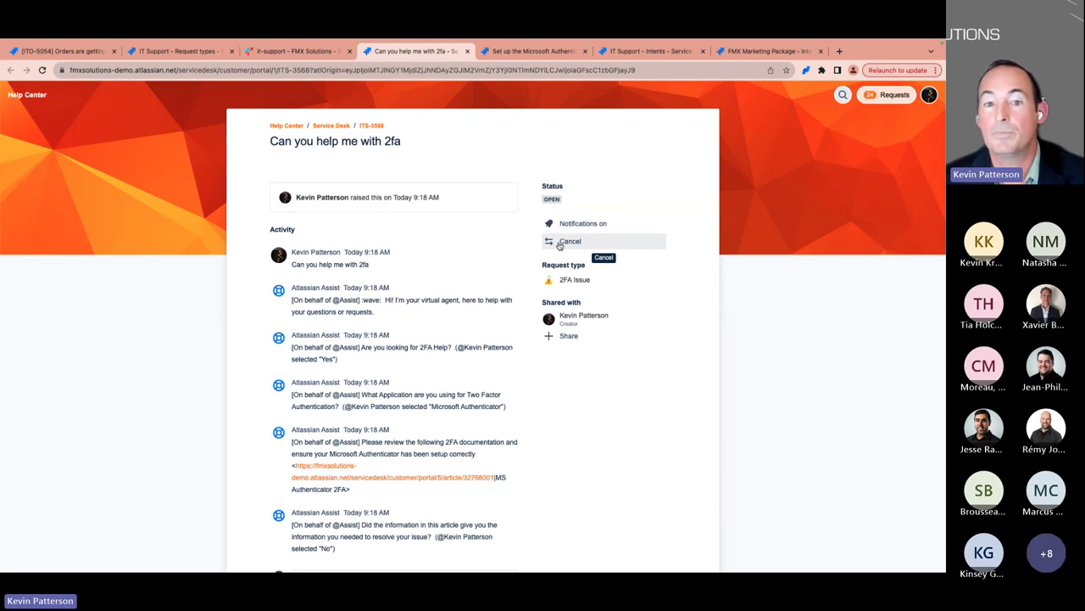
pyautogui.click(375, 127)
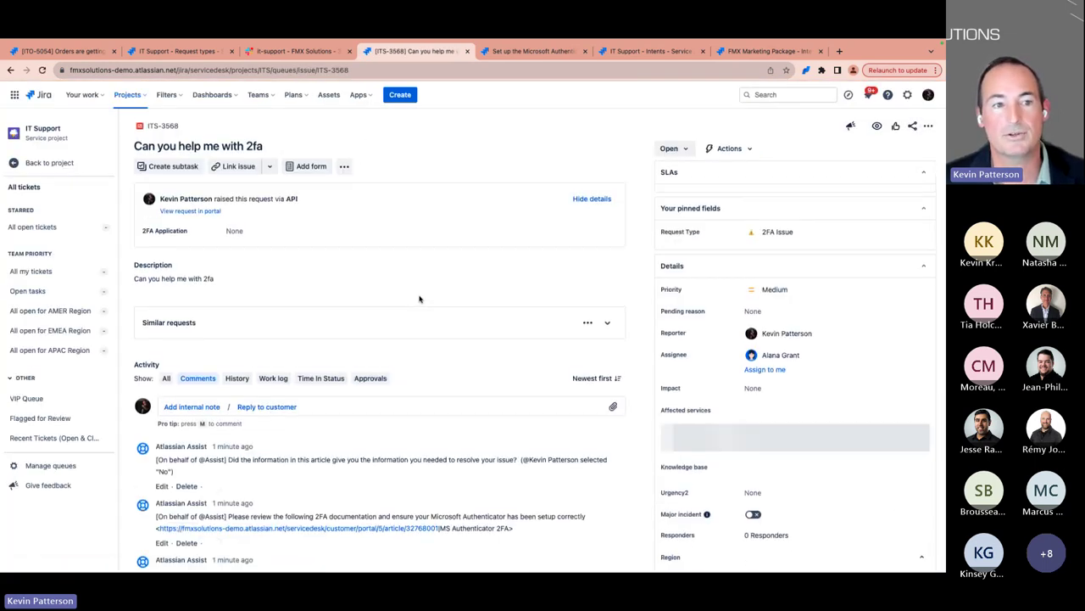
pyautogui.scroll(-2, 418, 299)
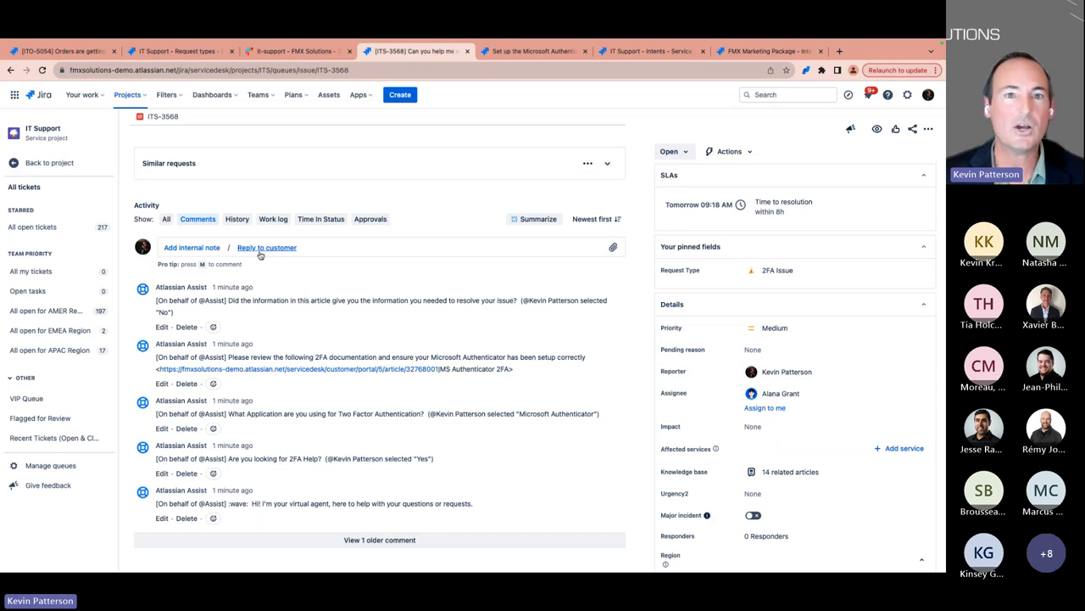
# Open the virtual agent's "2FA - Two Factor Authentication" intent and examine the choices offered in its authentication application question
pyautogui.click(634, 53)
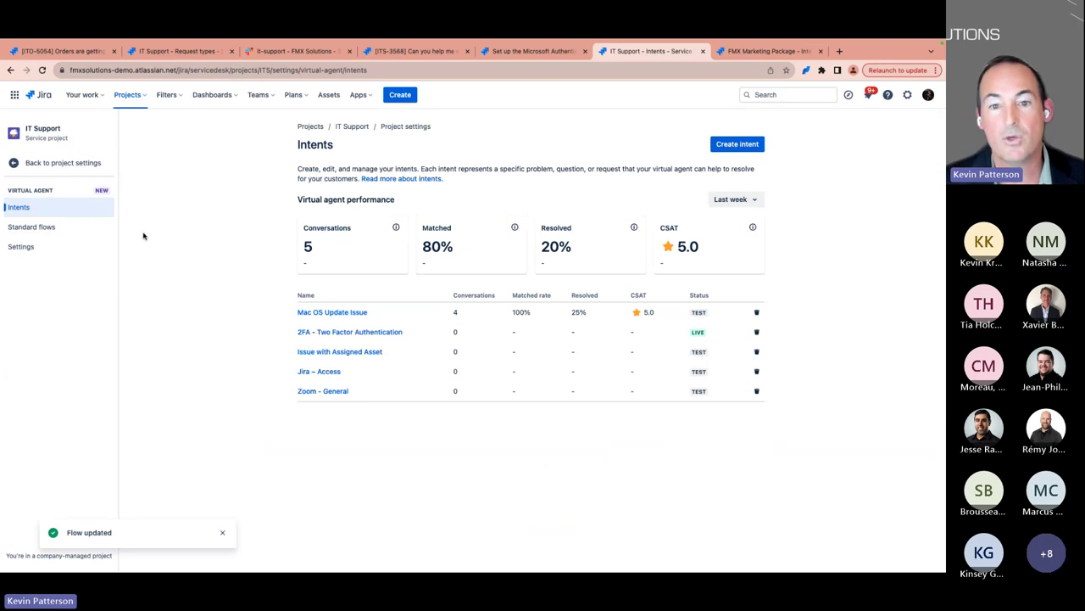
pyautogui.click(325, 334)
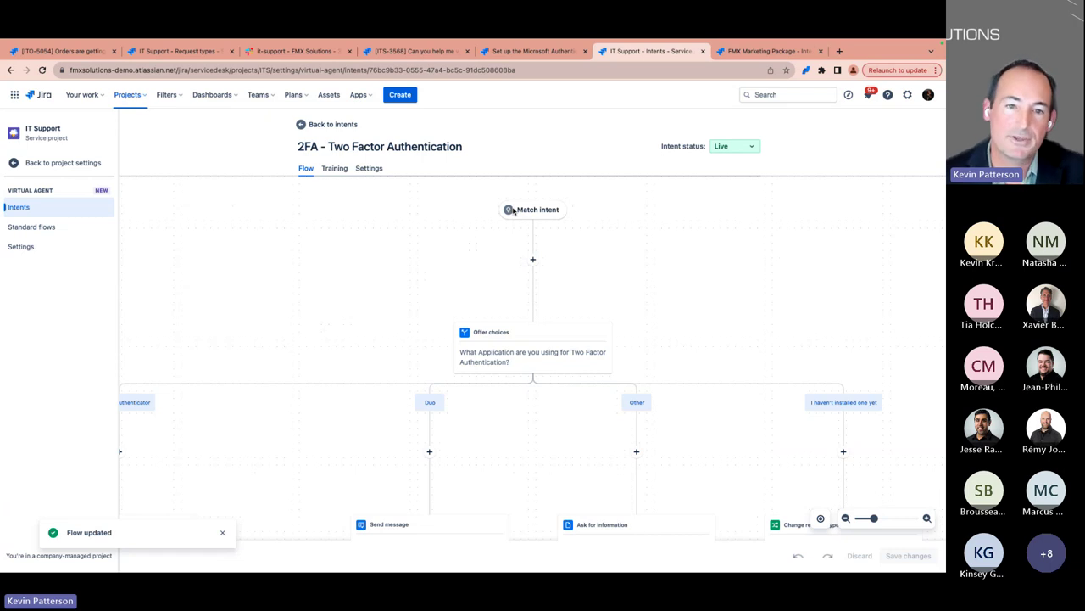
pyautogui.click(512, 351)
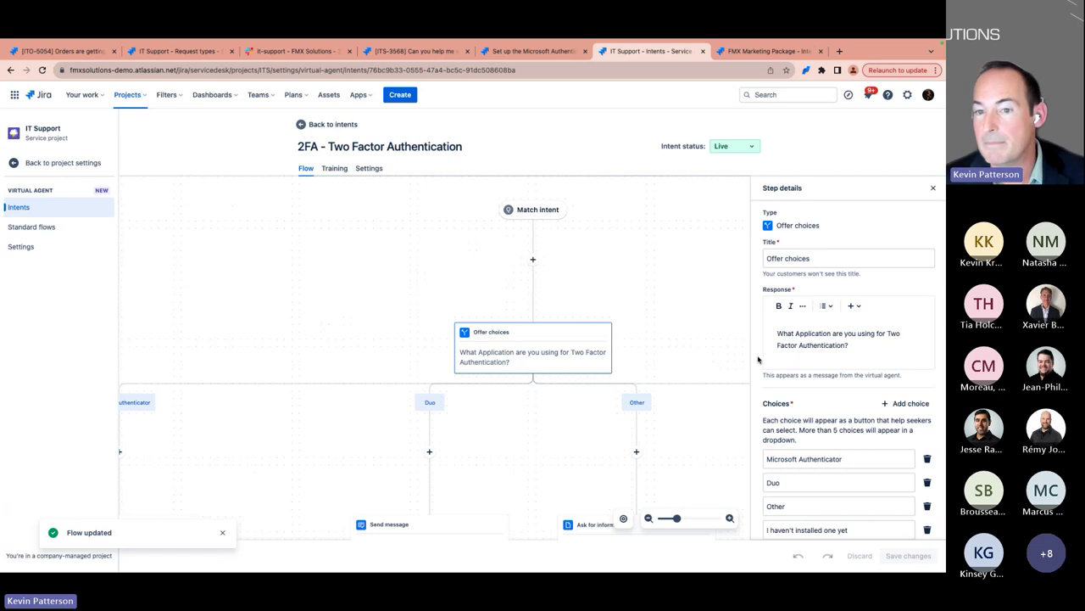
pyautogui.scroll(-1, 784, 362)
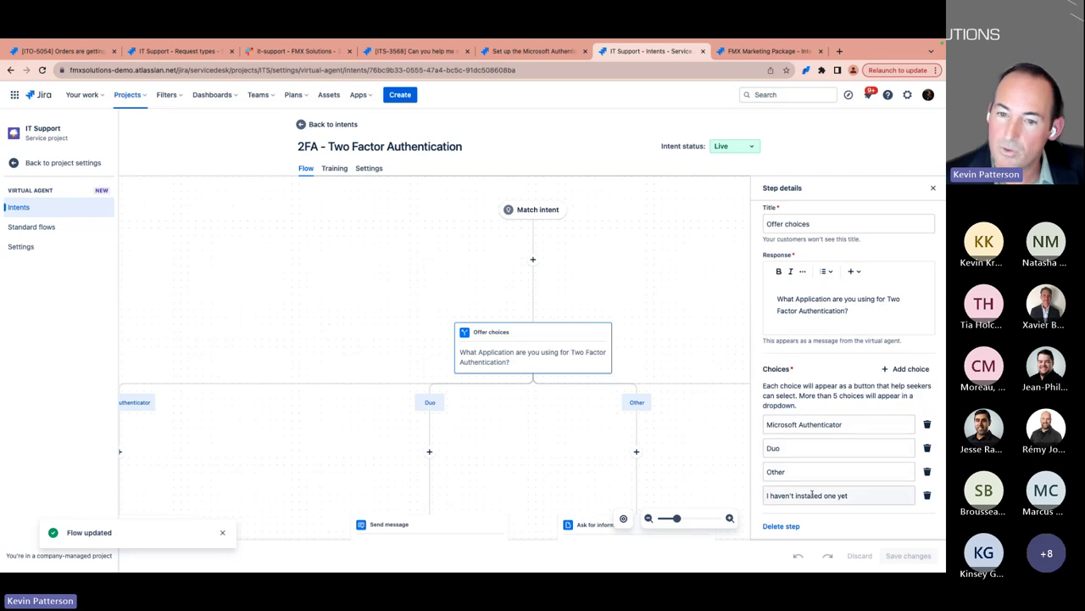
# Examine the intent flow's branches for each authenticator choice and the details of the article feedback question under Microsoft Authenticator
pyautogui.moveTo(318, 326); pyautogui.dragTo(457, 230)
pyautogui.moveTo(431, 383); pyautogui.dragTo(429, 328)
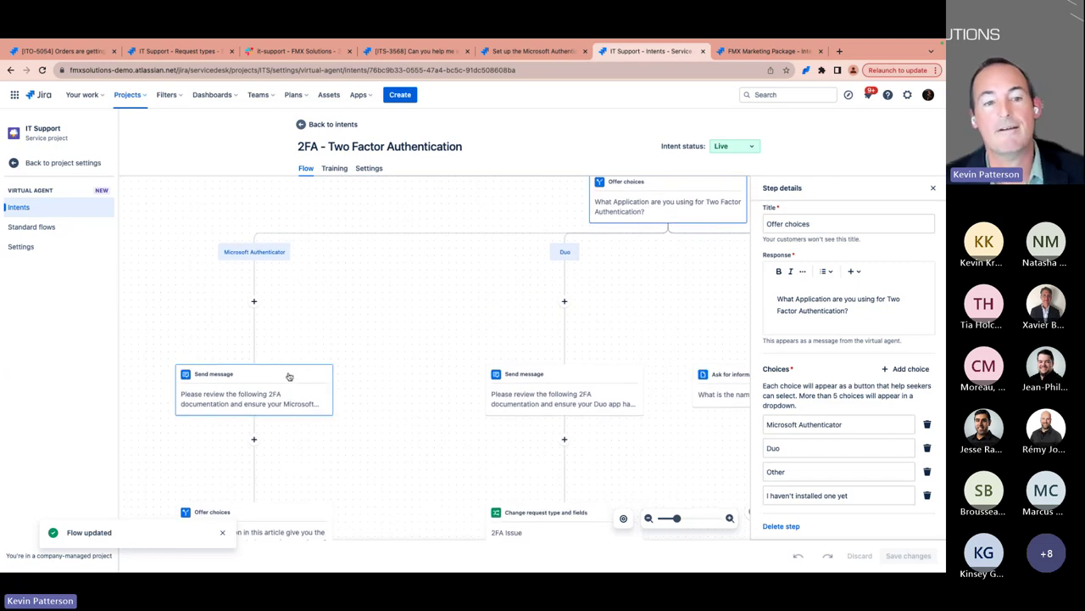
pyautogui.hscroll(2, 365, 384)
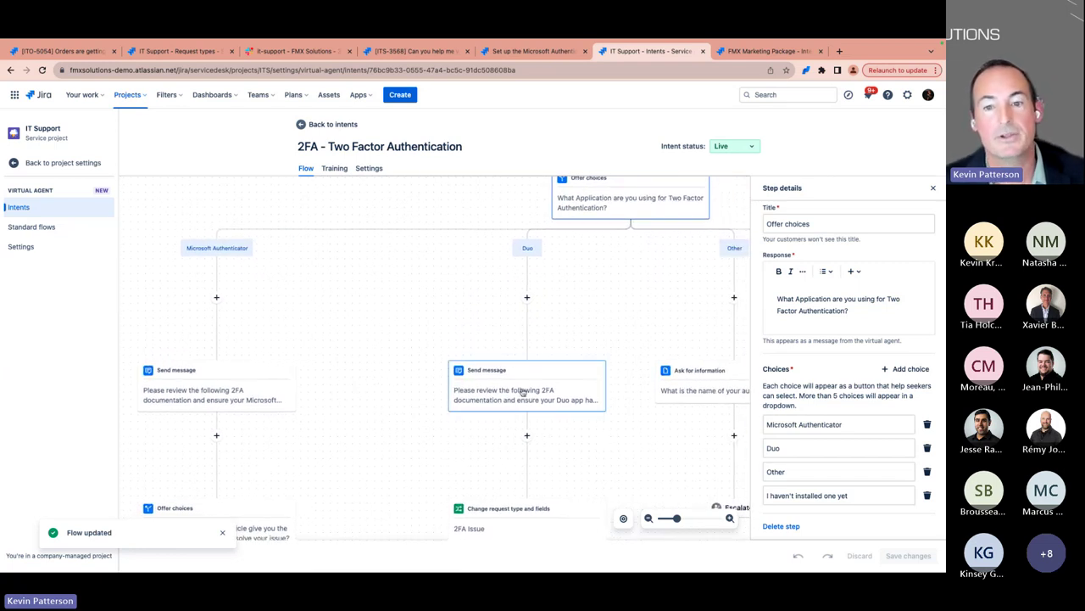
pyautogui.moveTo(640, 315); pyautogui.dragTo(448, 326)
pyautogui.hscroll(4, 601, 315)
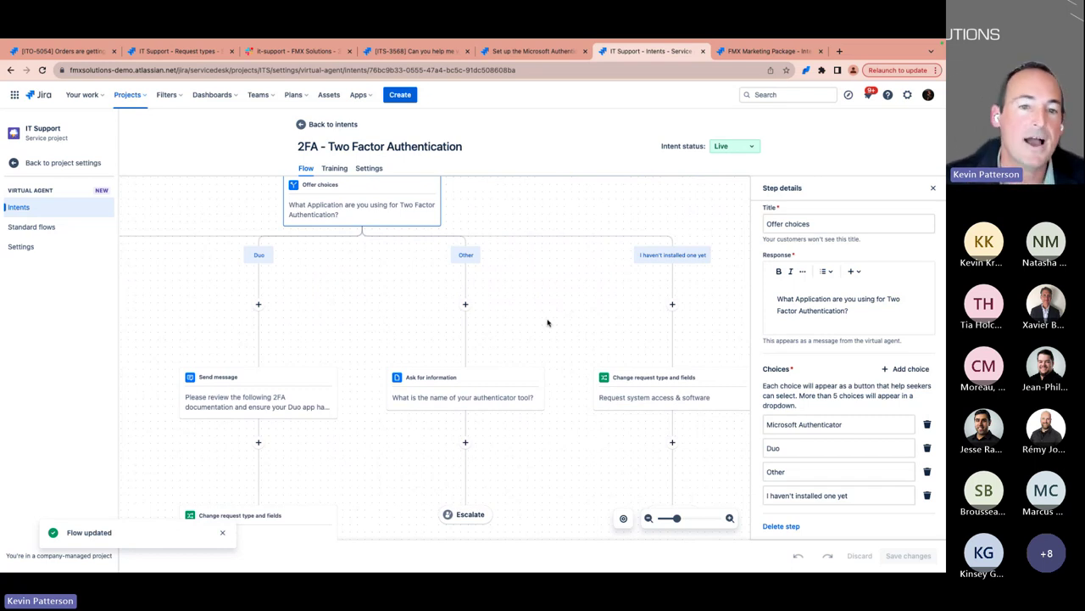
pyautogui.hscroll(-12, 560, 320)
pyautogui.hscroll(-4, 359, 315)
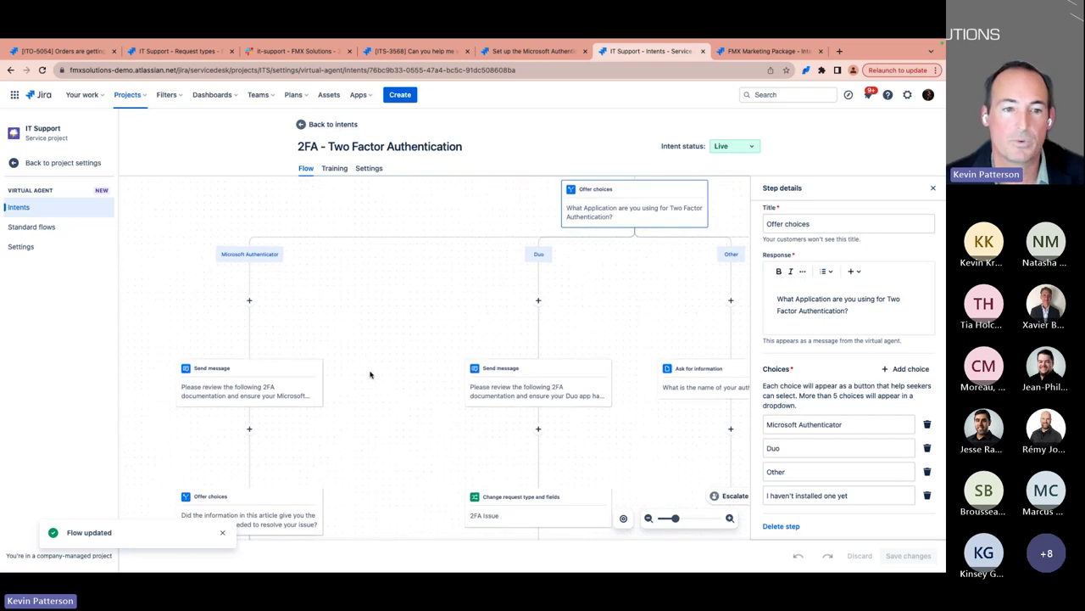
pyautogui.scroll(-3, 369, 356)
pyautogui.scroll(-3, 370, 357)
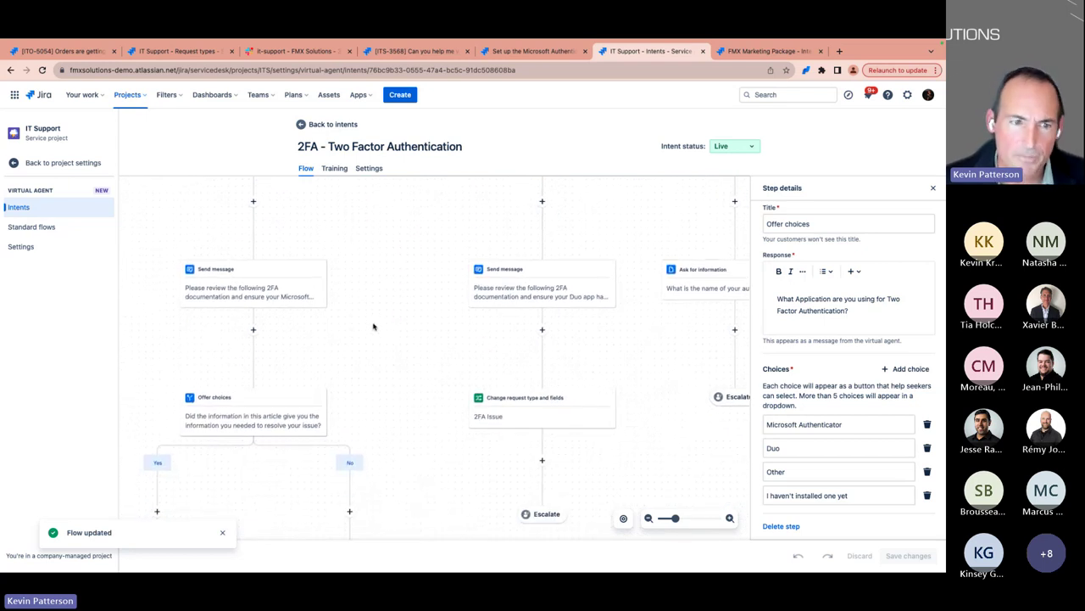
pyautogui.click(279, 376)
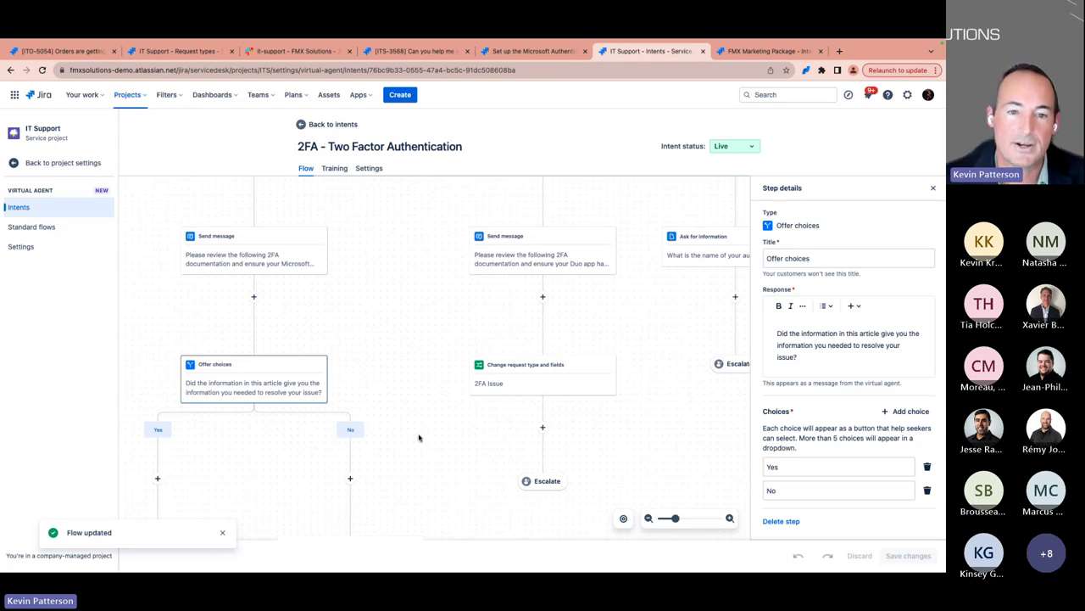
# Examine the article question's Yes and No outcomes, including the request type and additional fields set in the No branch
pyautogui.moveTo(419, 436); pyautogui.dragTo(423, 314)
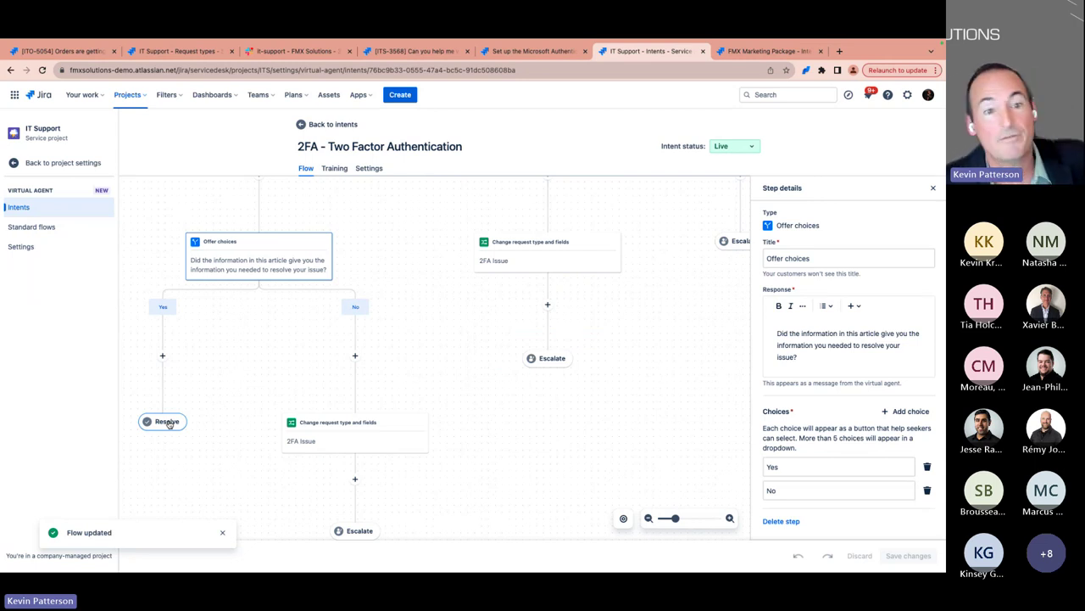
pyautogui.click(382, 427)
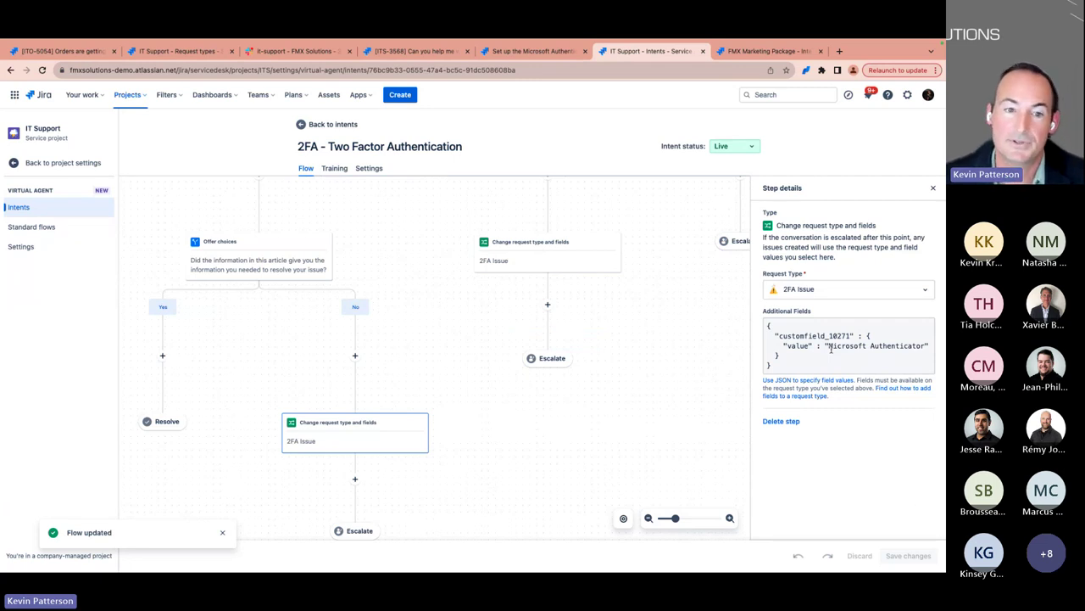
pyautogui.moveTo(585, 441); pyautogui.dragTo(588, 436)
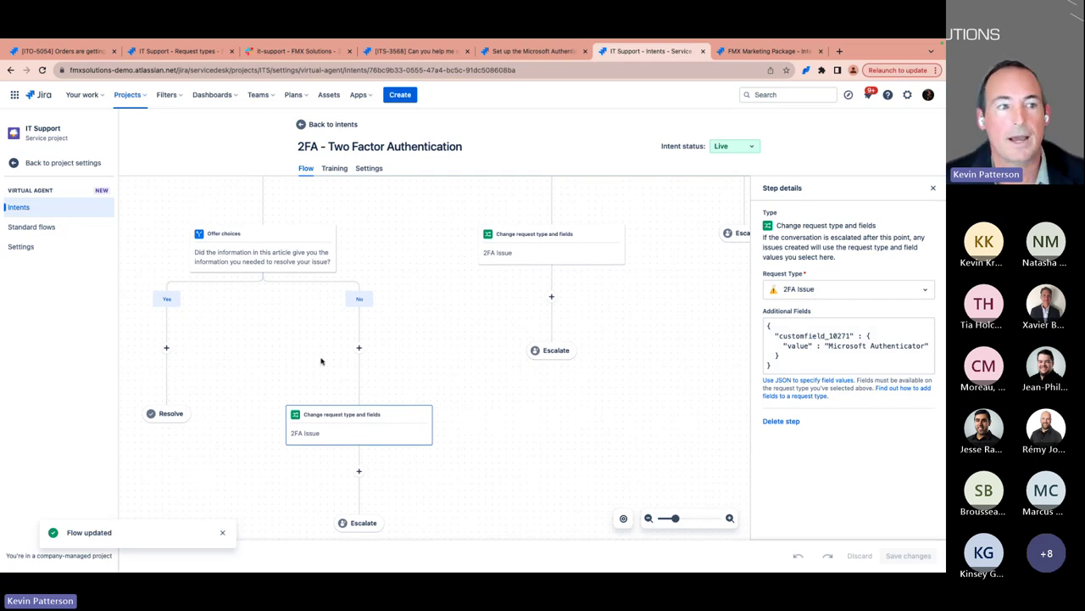
# Review the virtual agent's Greet standard flow, and return to the list of standard flows
pyautogui.click(48, 230)
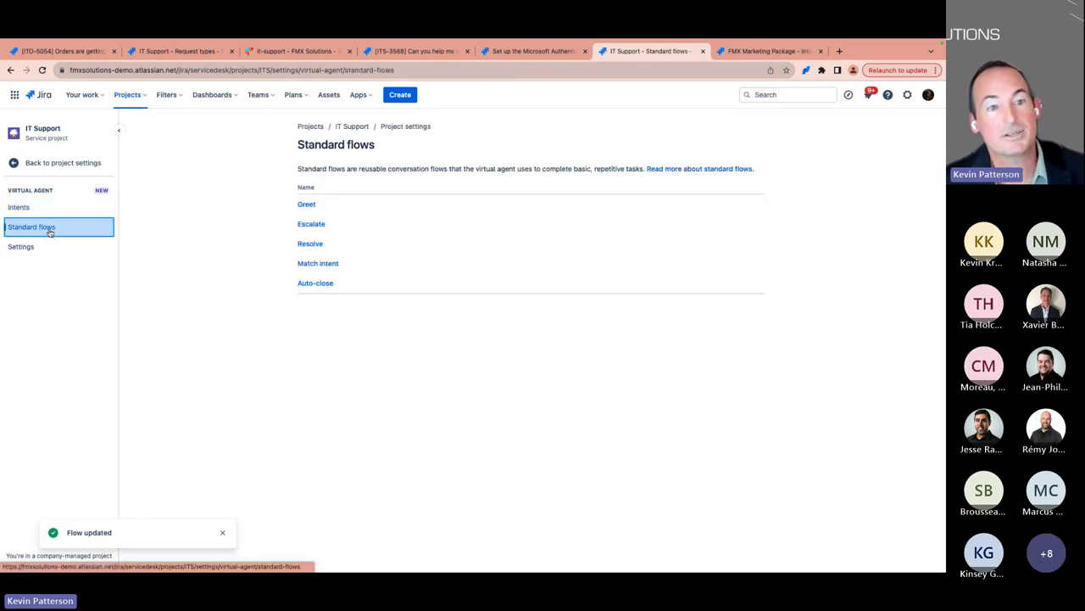
pyautogui.click(300, 205)
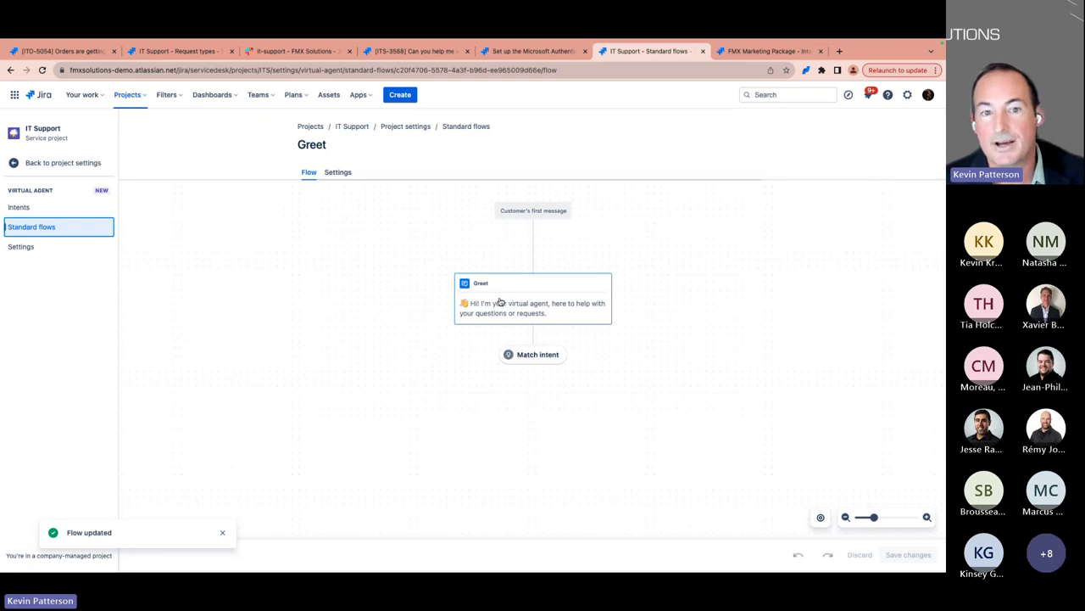
pyautogui.click(88, 227)
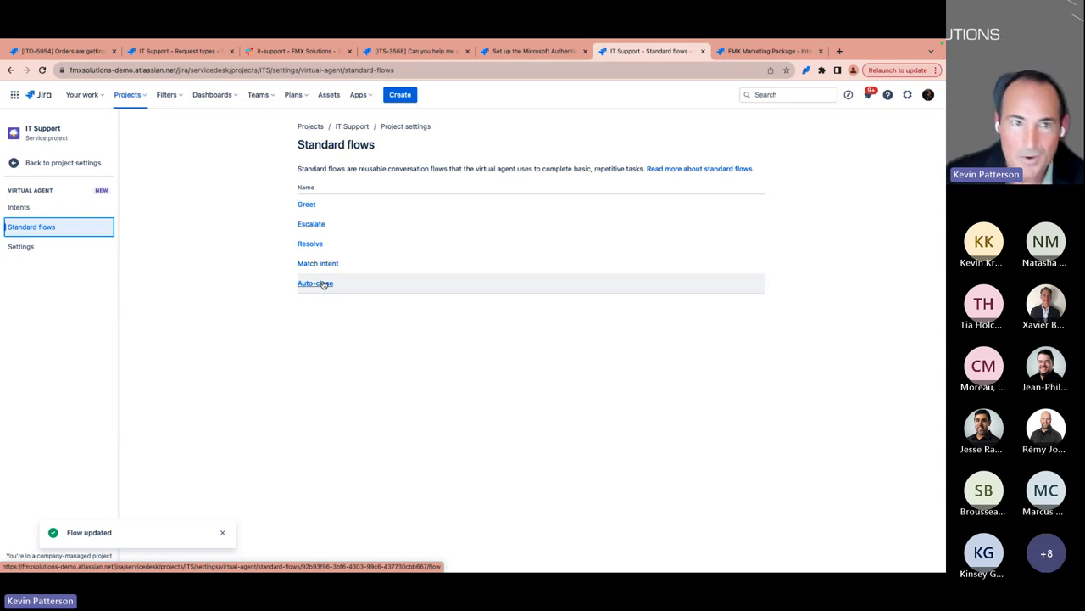
# Switch to Slack and post "I need to know what the orange branding color code is to use in a presentation" in the marketing-help channel
pyautogui.click(290, 52)
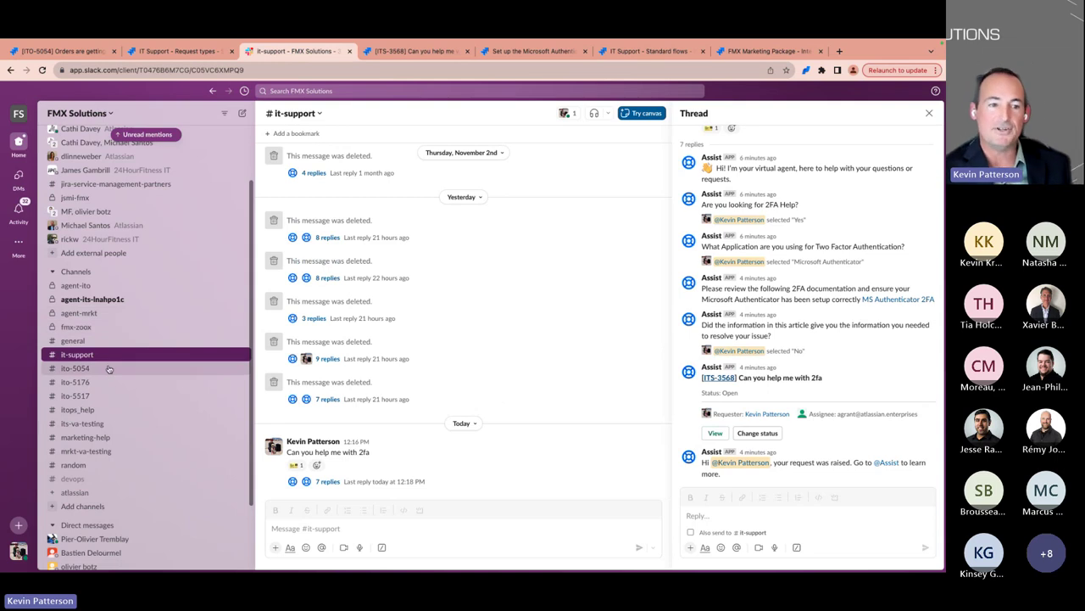
pyautogui.click(76, 439)
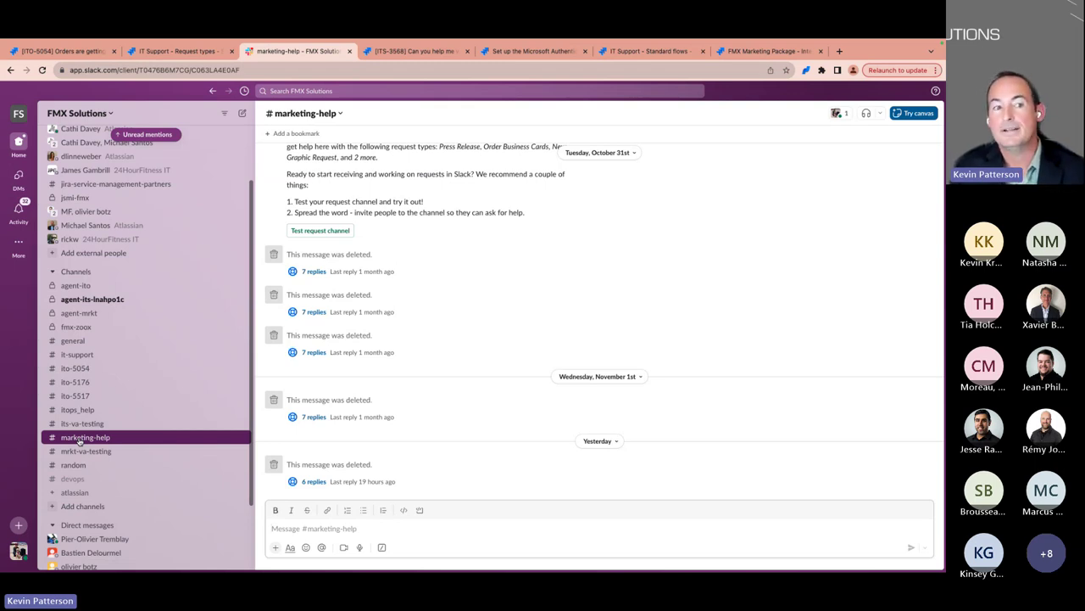
pyautogui.click(419, 528)
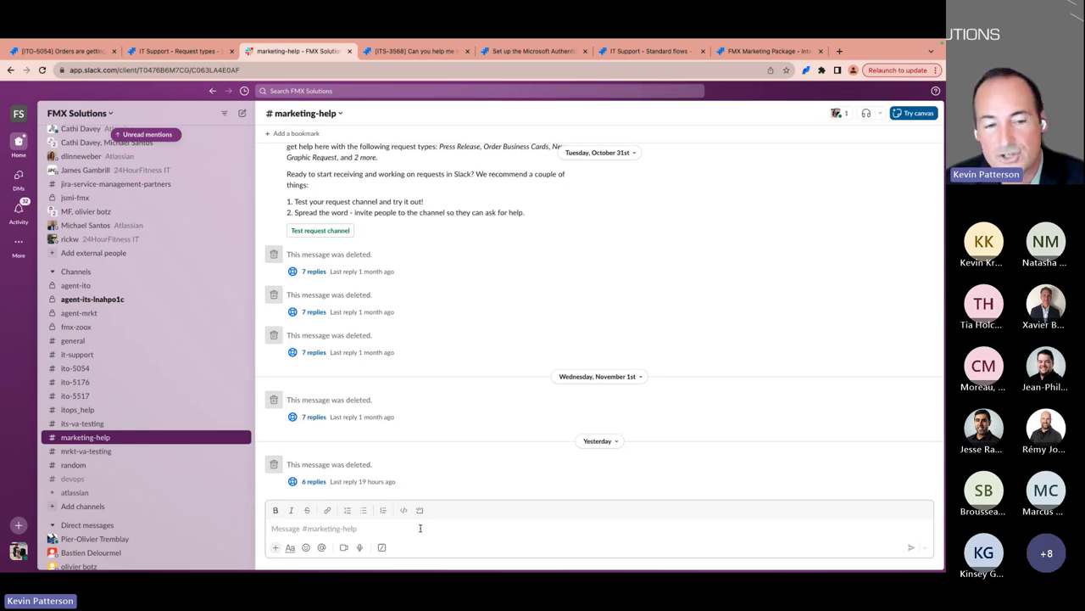
pyautogui.write('I need t')
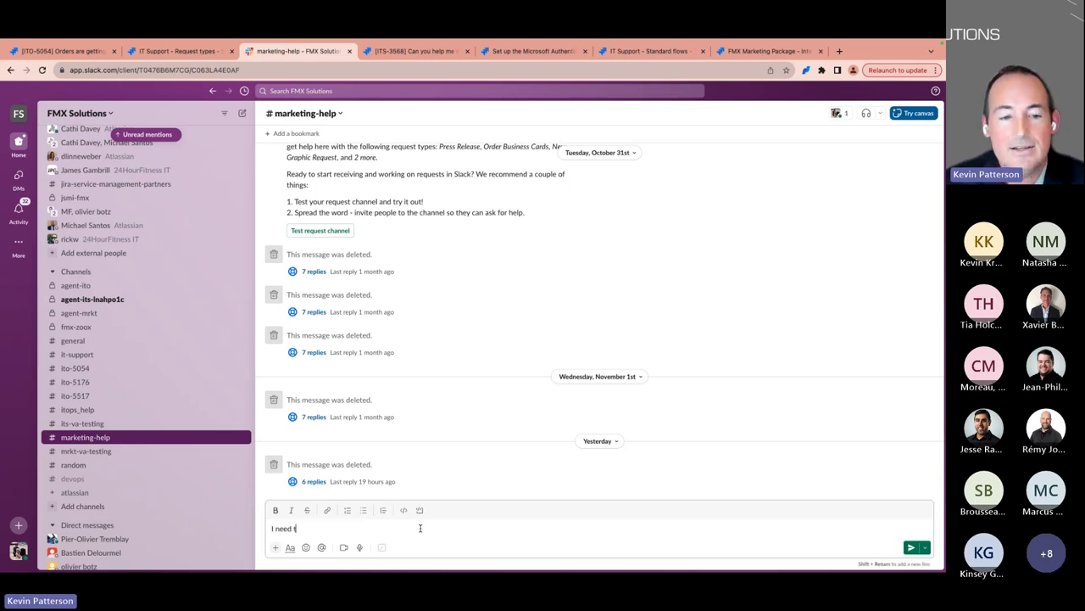
pyautogui.write('o know what the ')
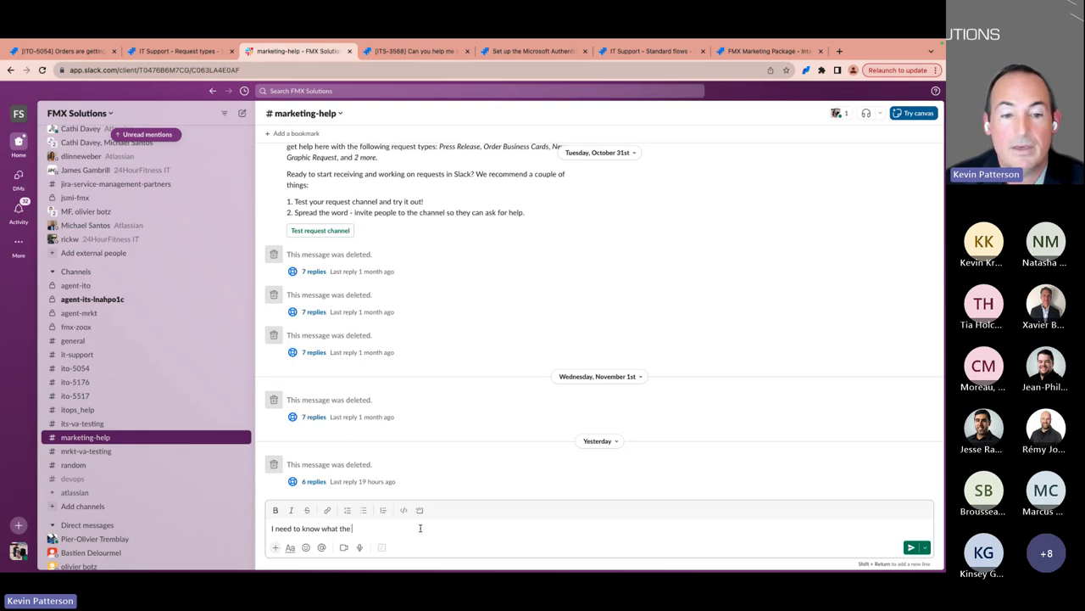
pyautogui.write('orang')
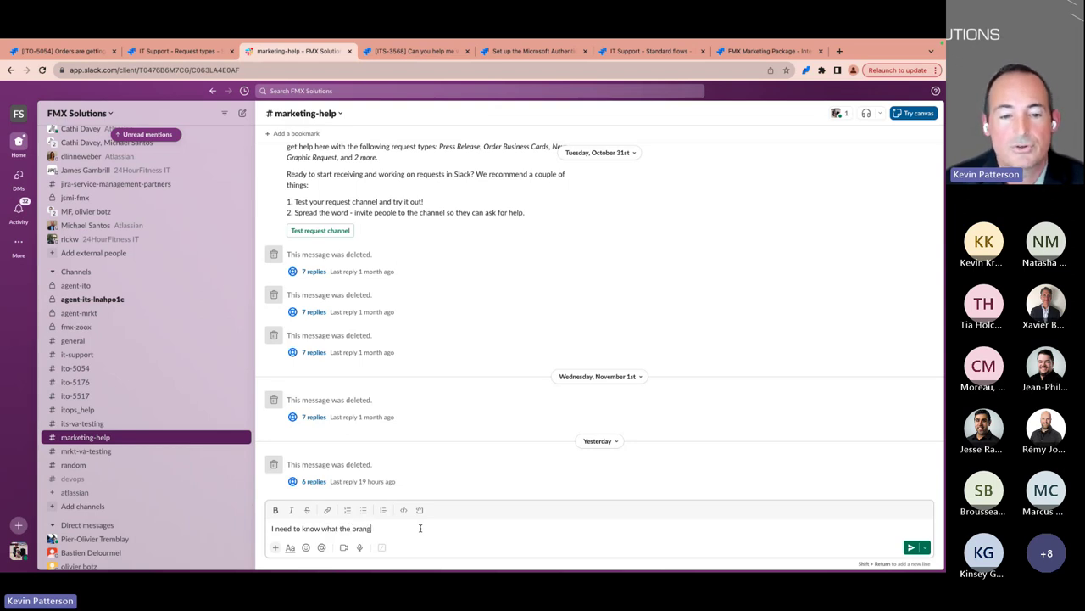
pyautogui.write('e branding')
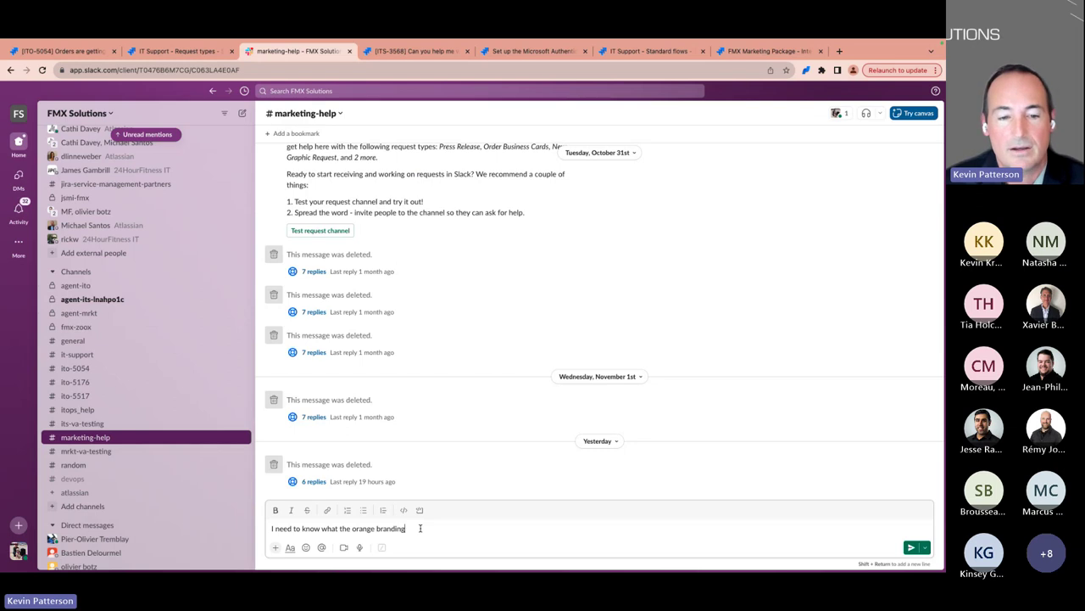
pyautogui.write(' color code is ')
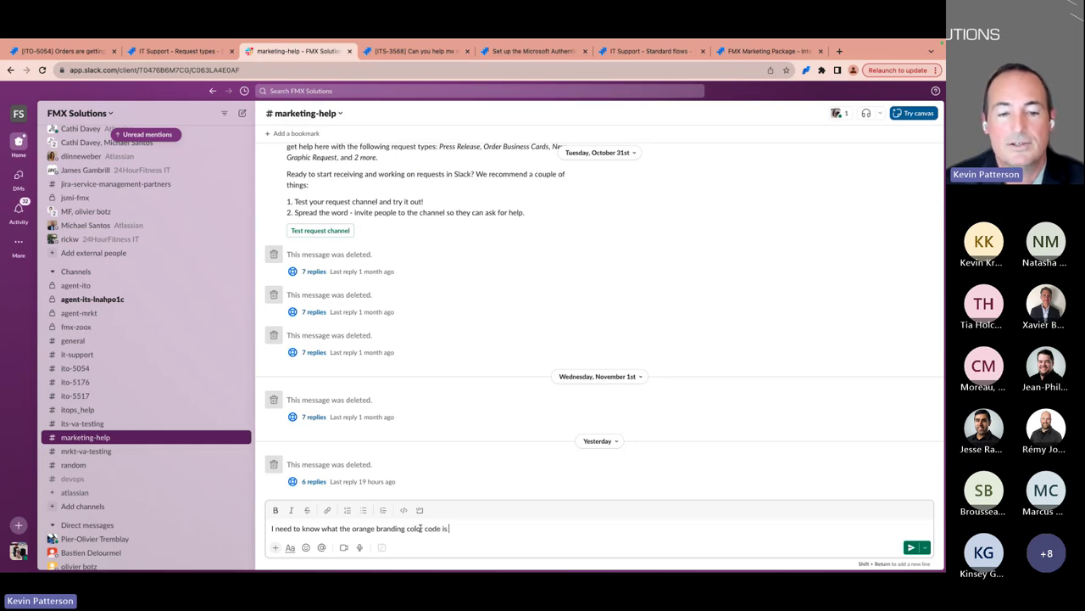
pyautogui.write('to ')
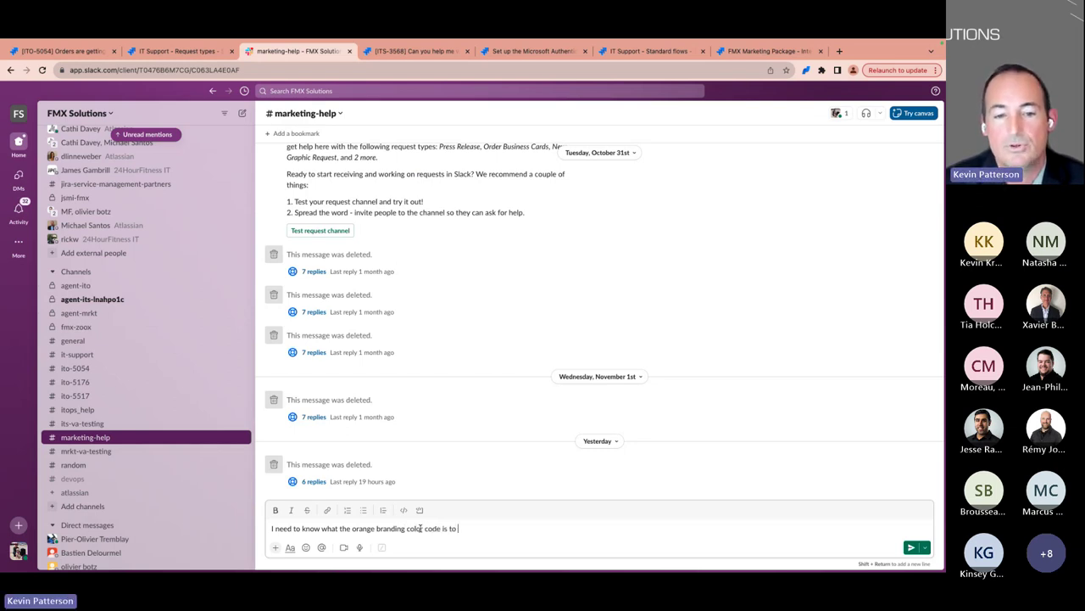
pyautogui.write('use in a presentation')
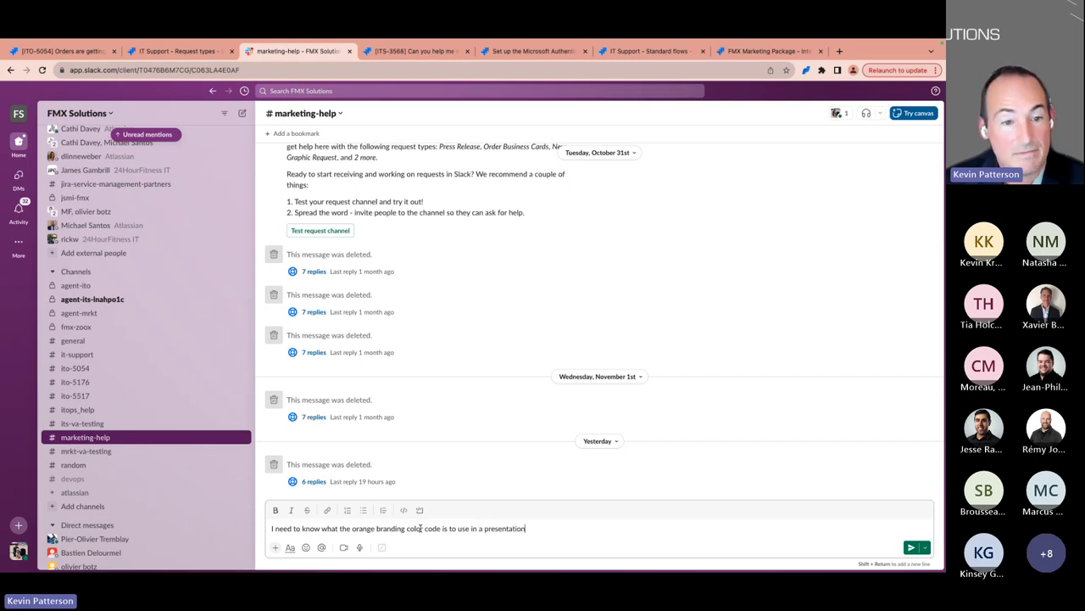
pyautogui.press('Return')
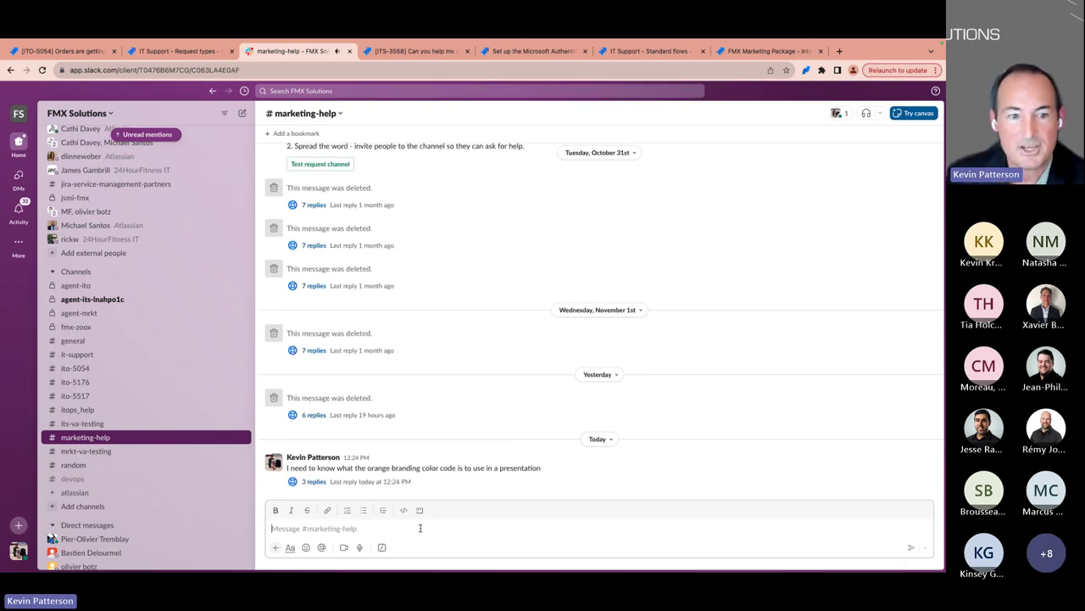
# Open the virtual agent's replies to the color code question and examine the linked "Logo's and Color Pallet" article
pyautogui.click(313, 481)
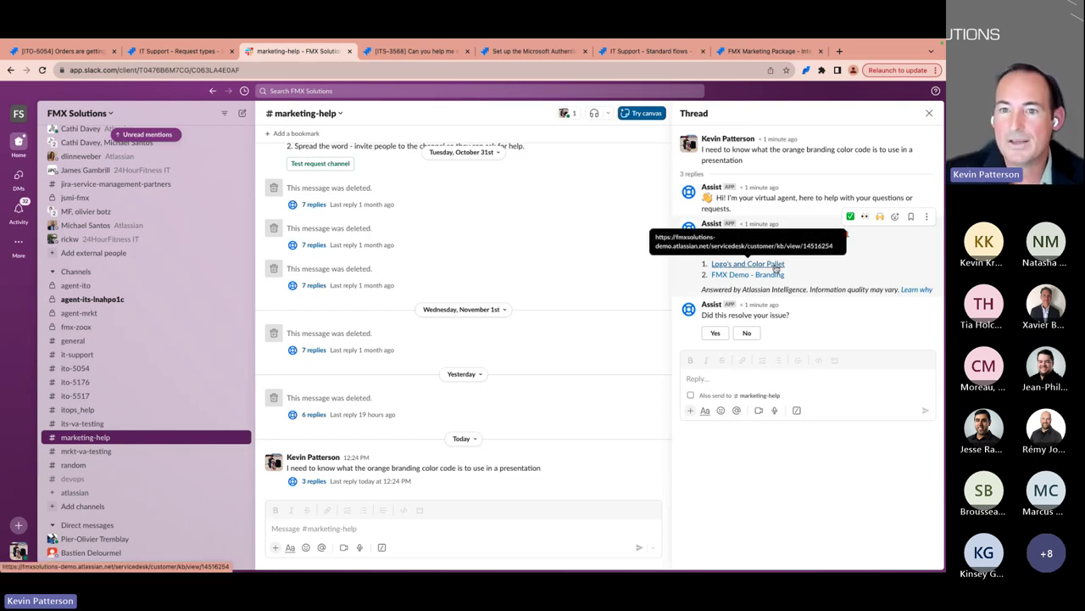
pyautogui.click(748, 264)
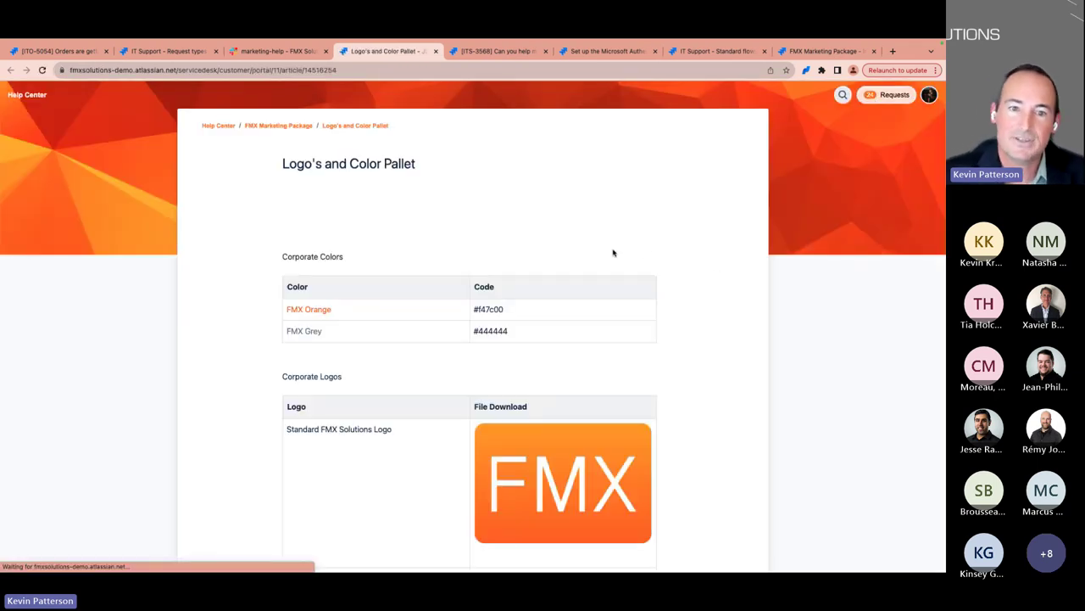
pyautogui.scroll(-2, 410, 229)
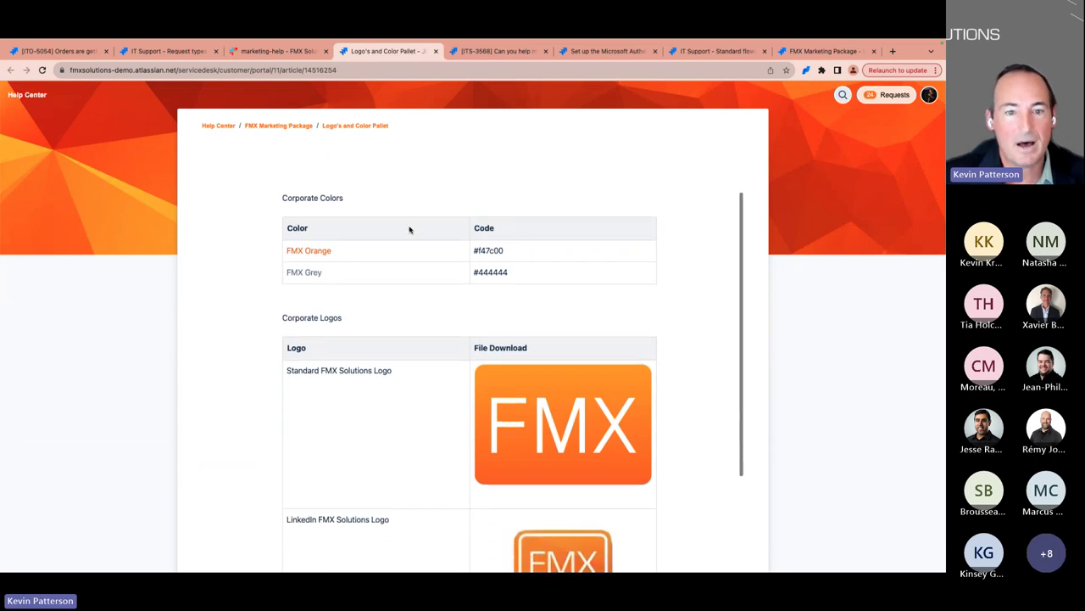
pyautogui.scroll(-1, 410, 229)
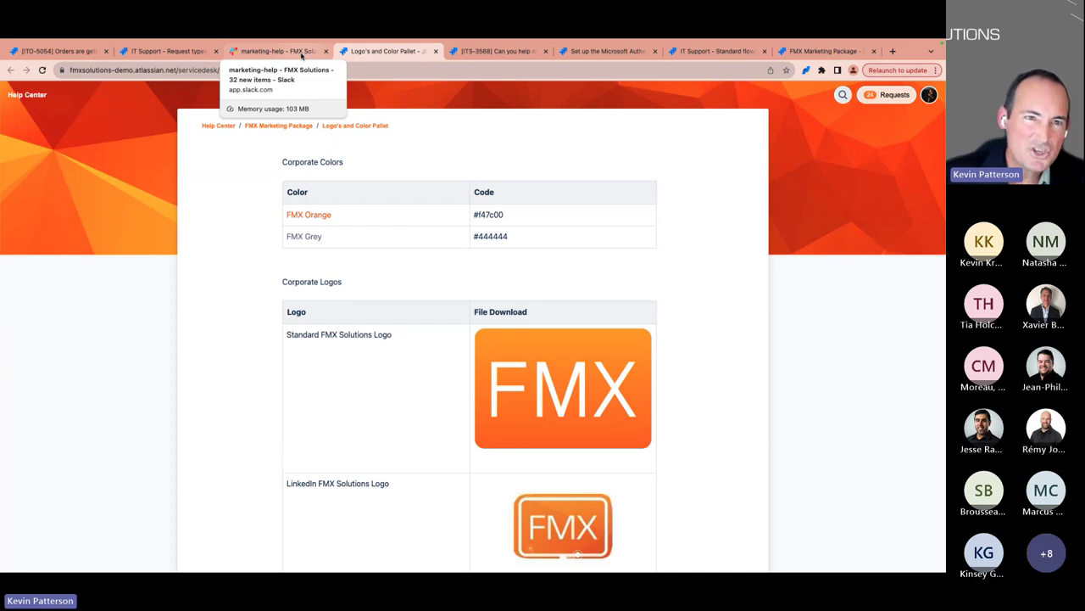
# Return to the Slack thread, answer Yes to whether the issue was resolved, and rate the service five stars
pyautogui.click(301, 55)
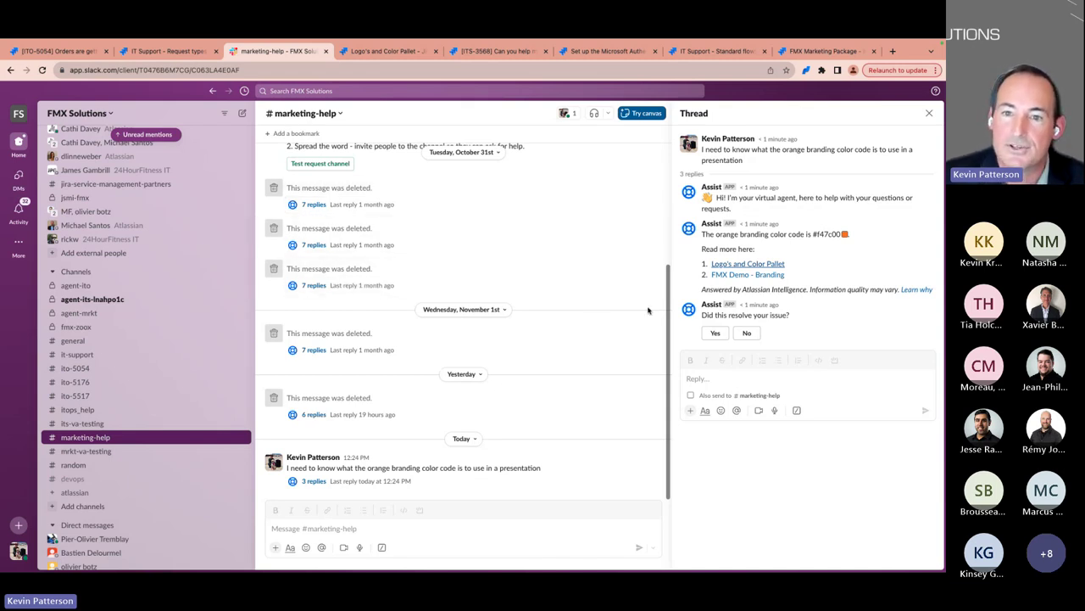
pyautogui.click(714, 334)
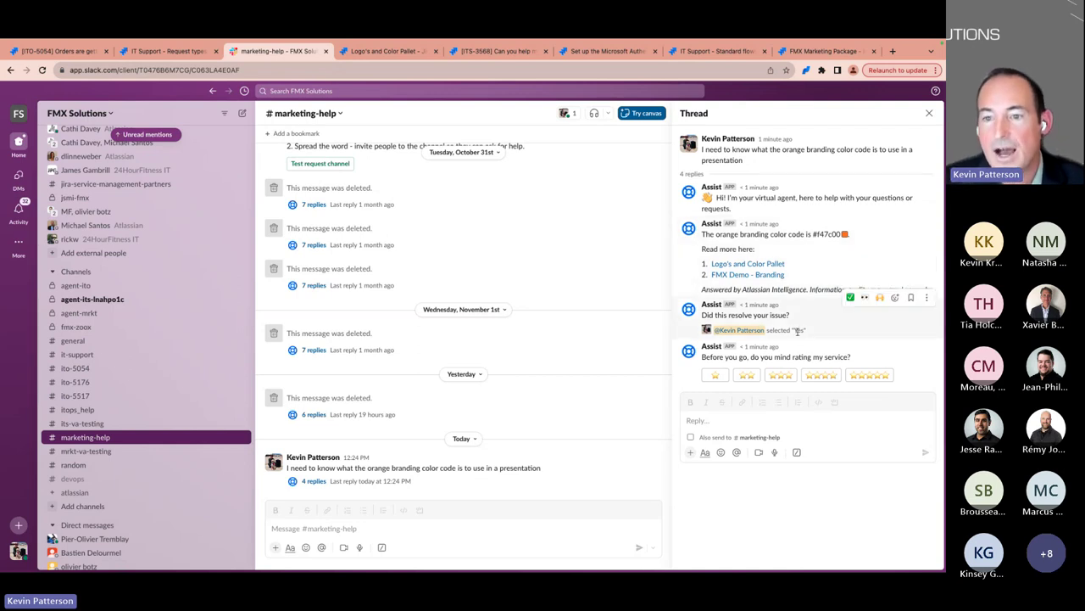
pyautogui.click(873, 378)
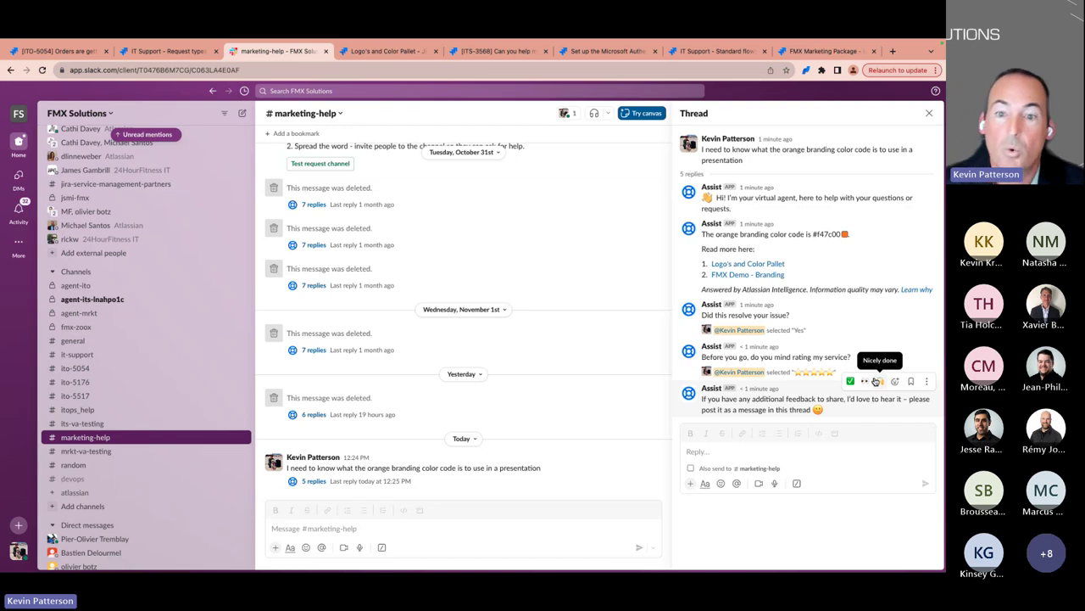
# Switch to the PowerPoint slide show and advance to the "Virtual Agent Journey" slide
pyautogui.press('super+Tab')
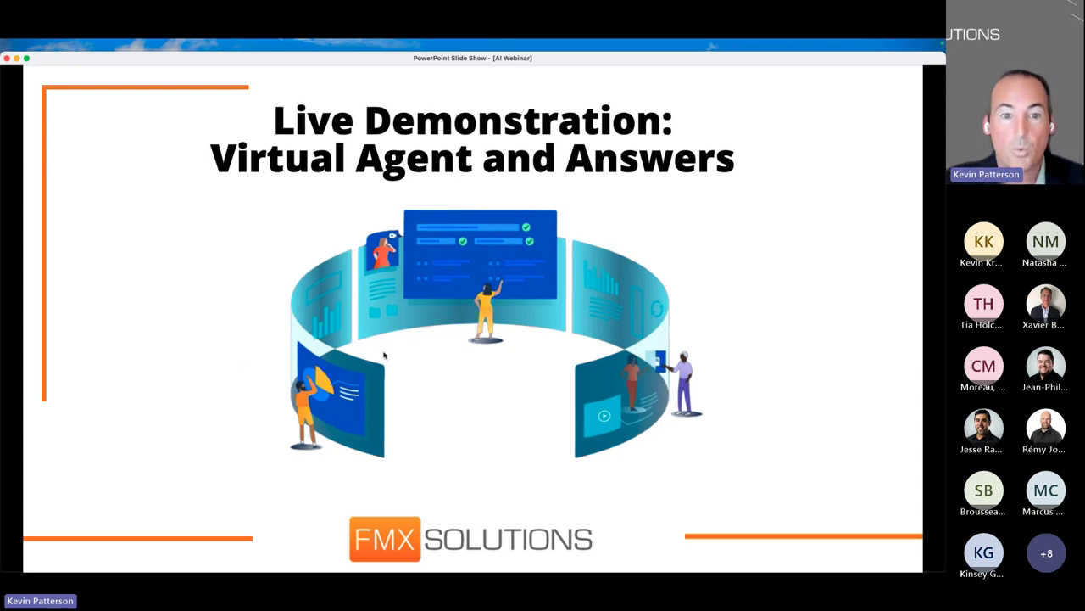
pyautogui.click(411, 354)
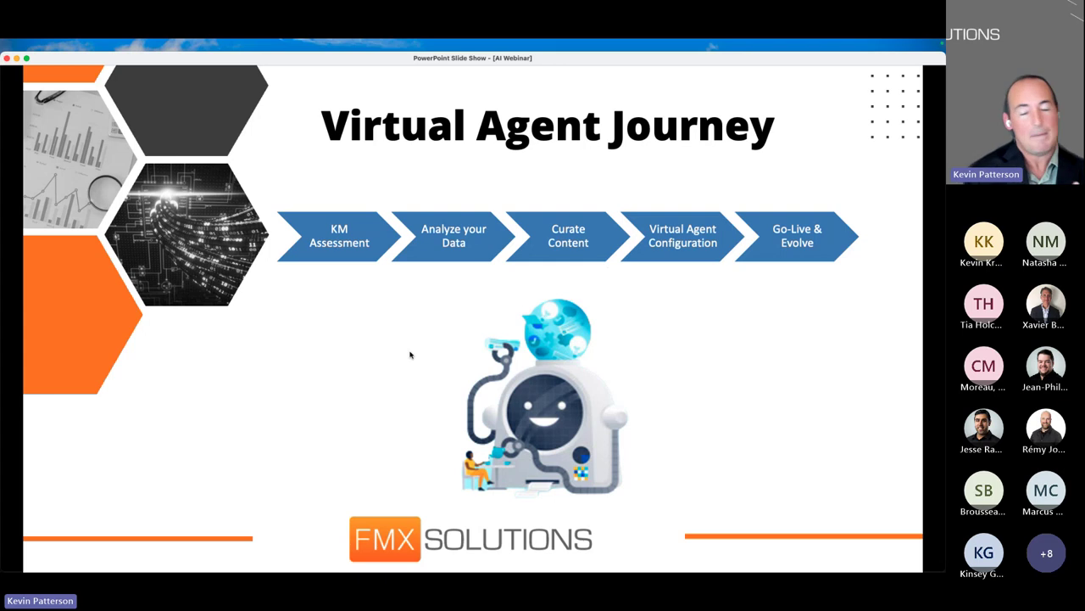